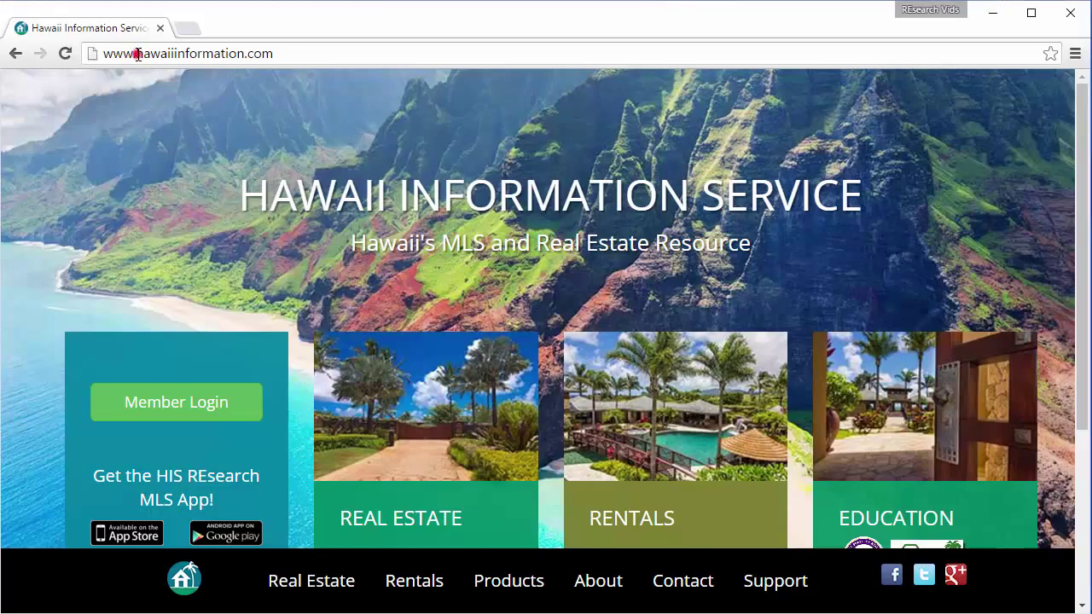
Open the Member Login page on the Hawaii Information Service website.
drag(136, 53, 295, 58)
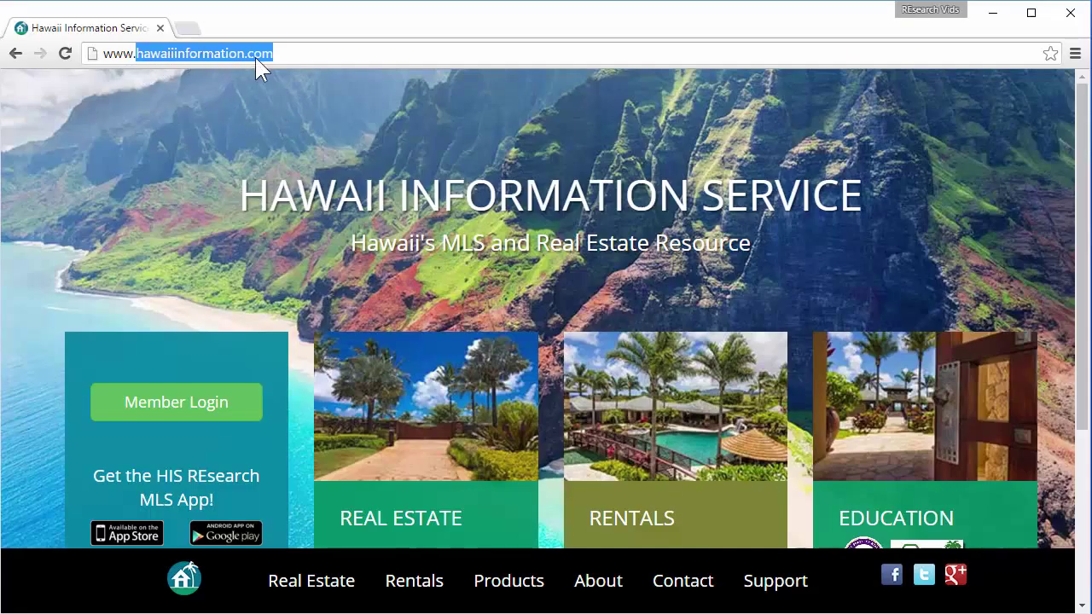
click(201, 189)
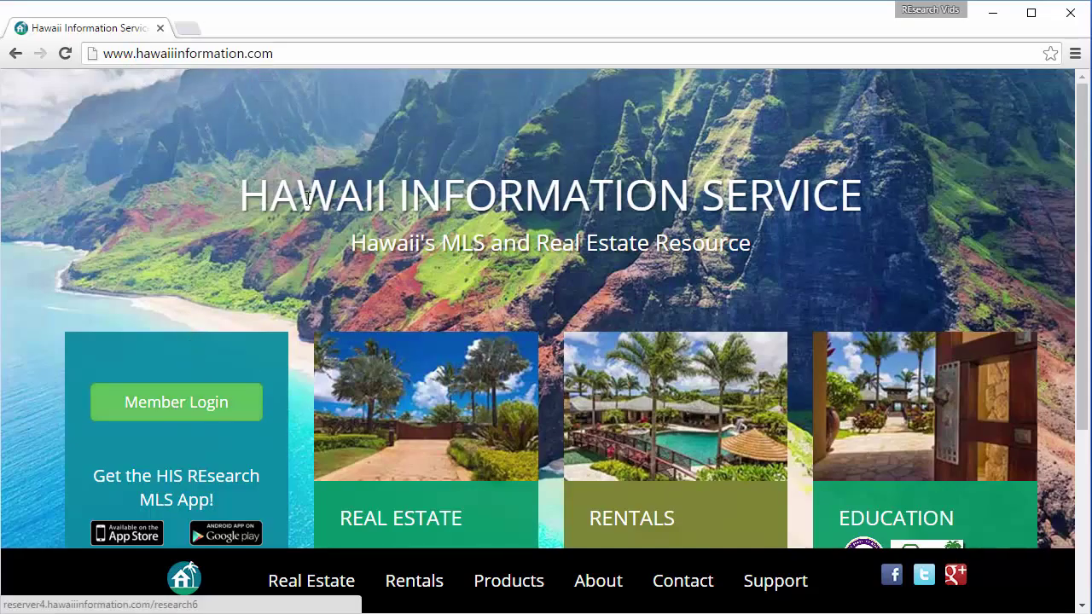
click(177, 402)
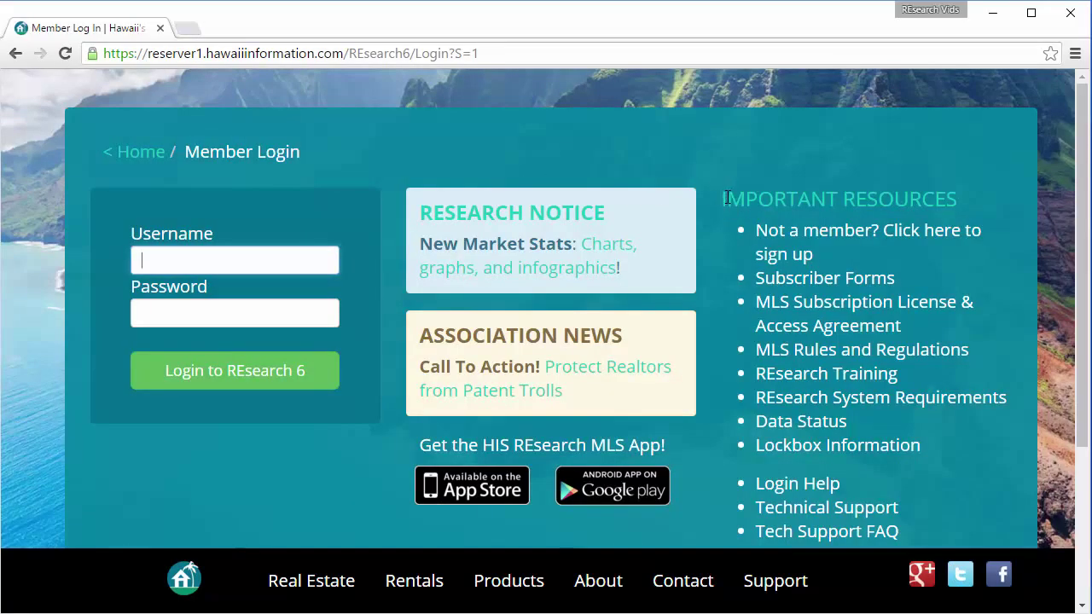
Review the Data Status notes popup, then close it.
scroll(705, 350, down, 1)
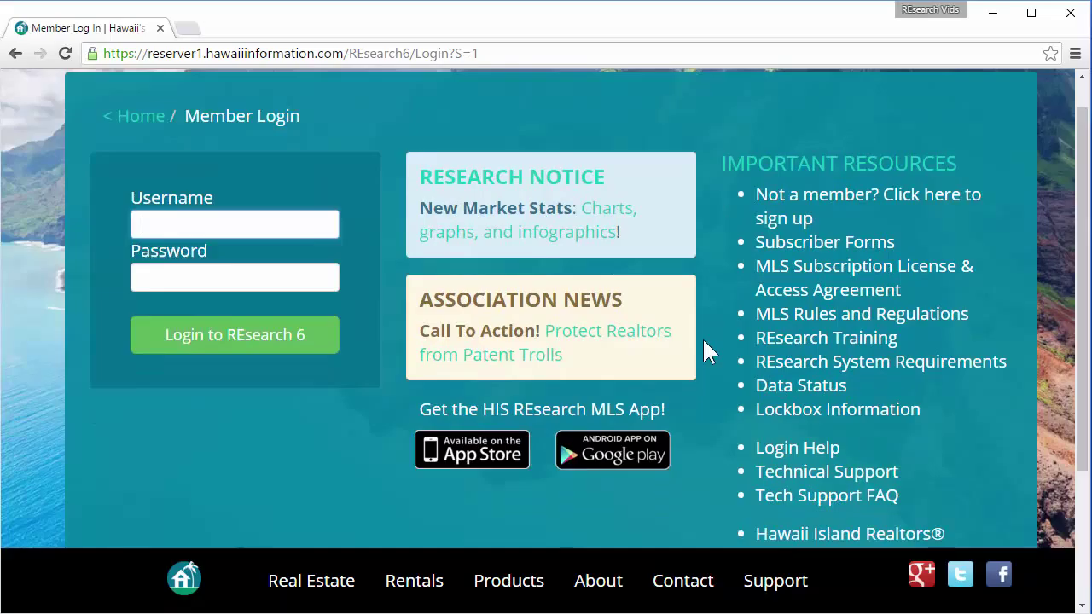
scroll(705, 350, down, 1)
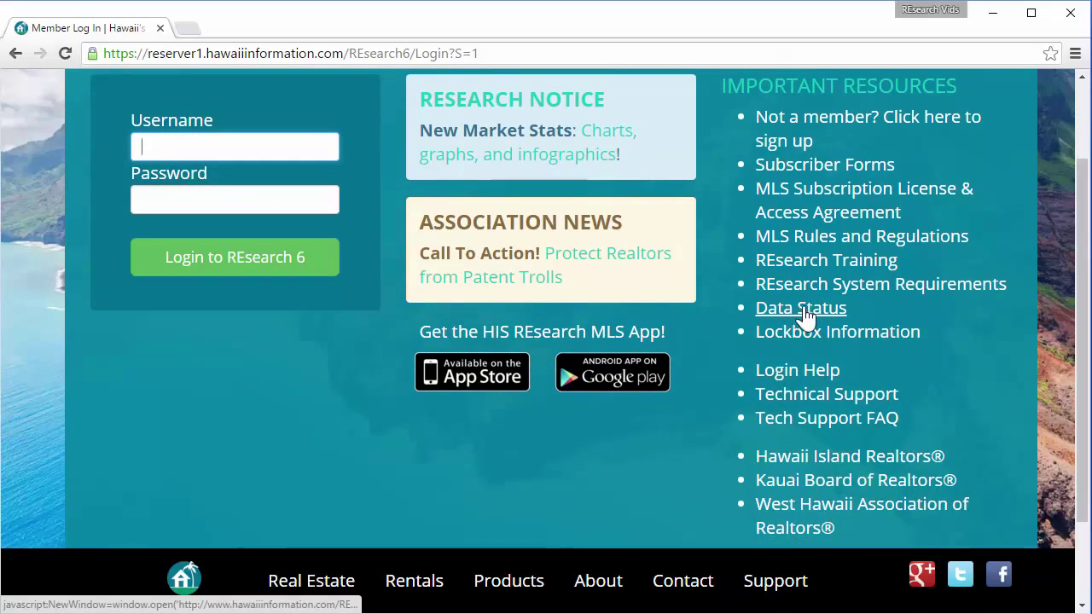
click(802, 316)
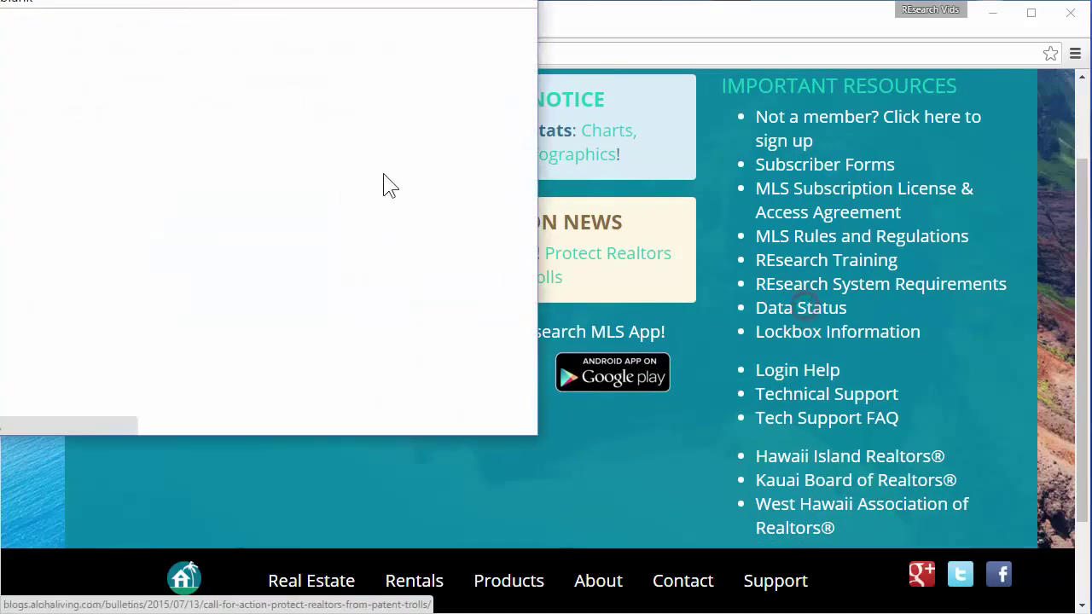
drag(320, 37, 402, 107)
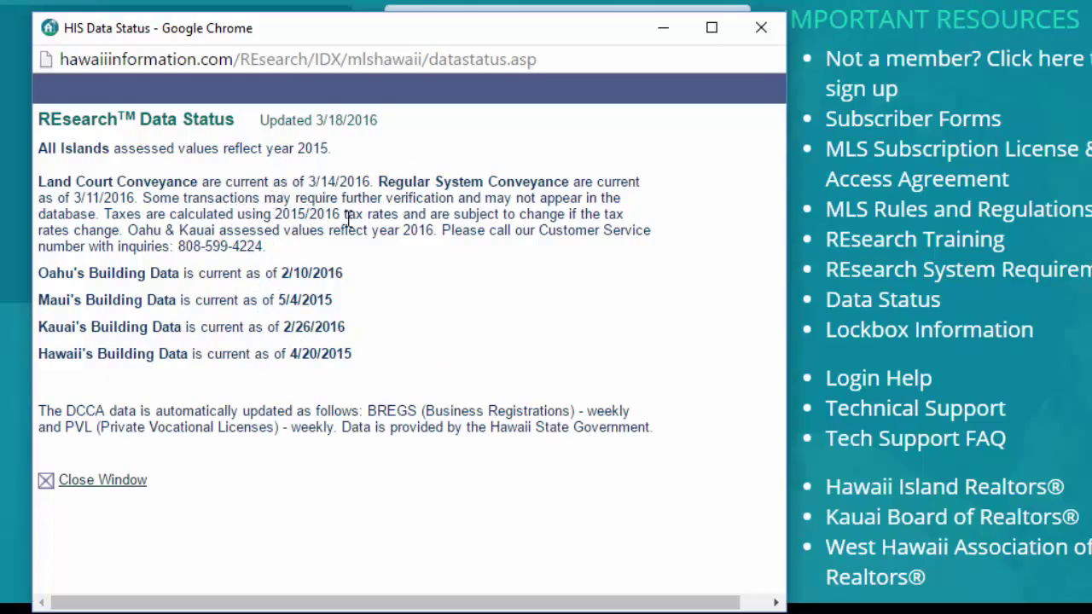
click(759, 31)
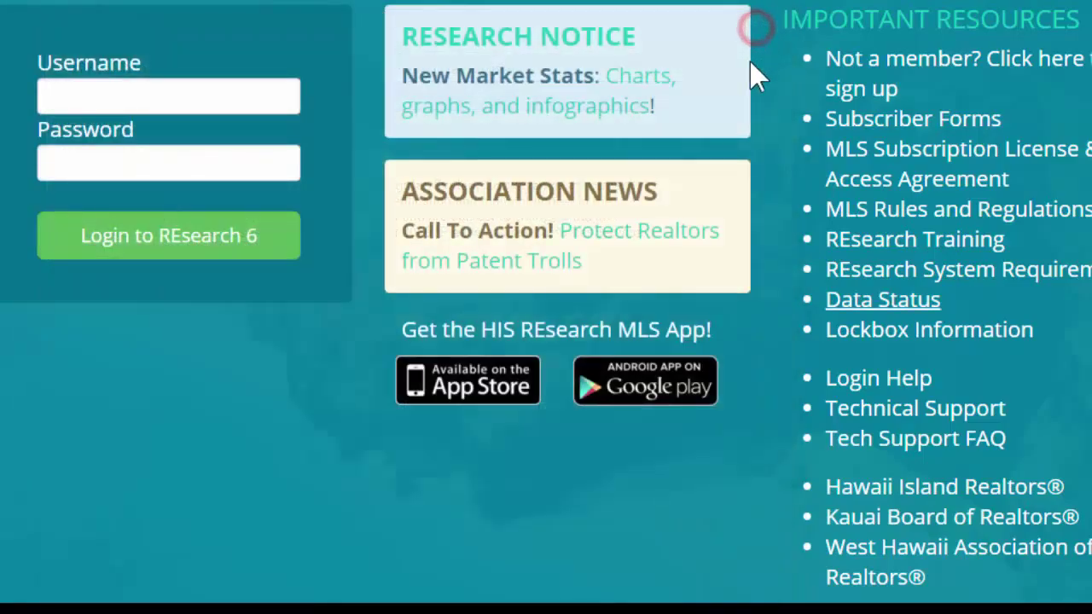
Sign in to REsearch 6 with the member username and password.
click(851, 300)
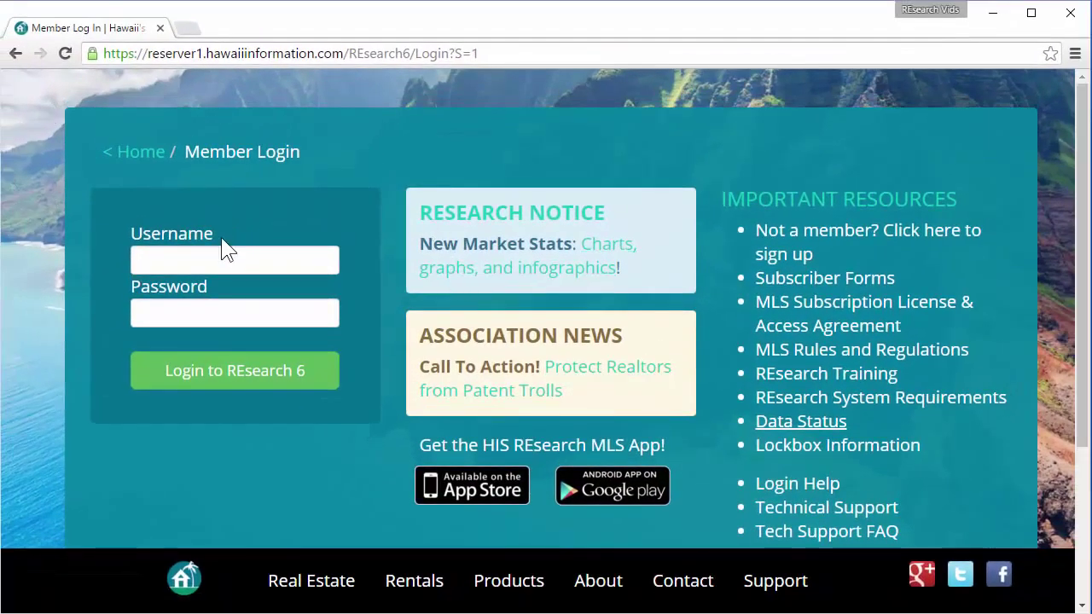
click(235, 264)
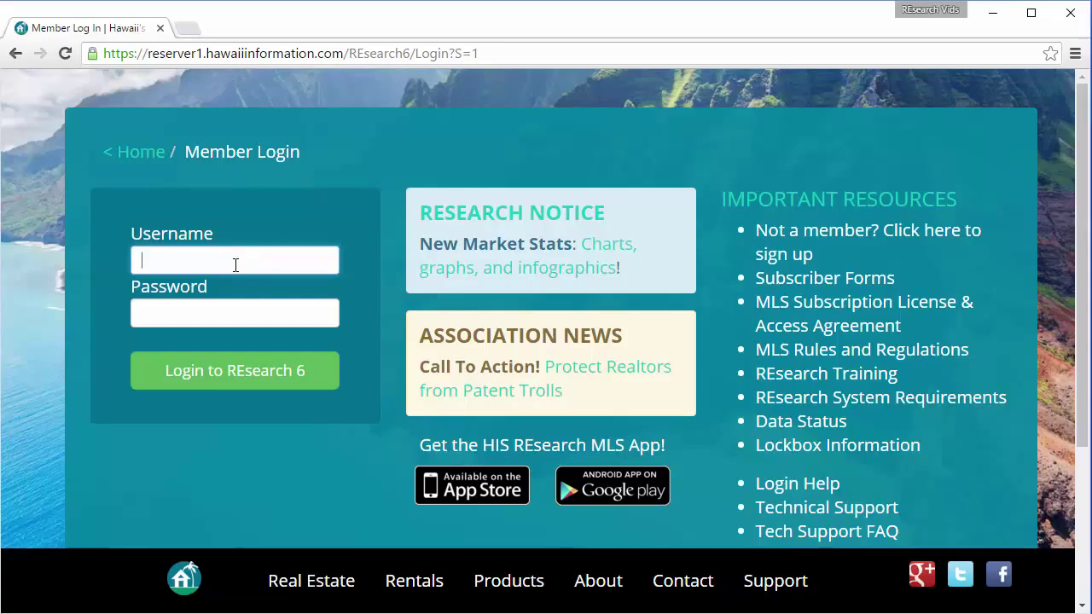
text(demotmk)
key(Tab)
text(demo)
key(Return)
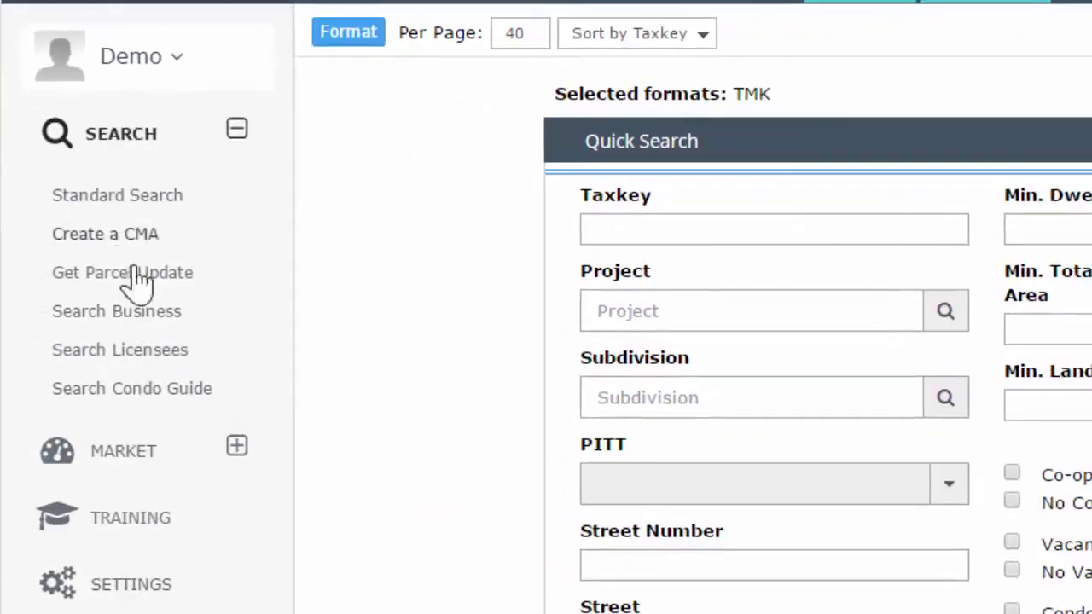
Toggle the Market and Search sidebar sections, viewing the Market Menu before returning to Quick Search.
click(238, 448)
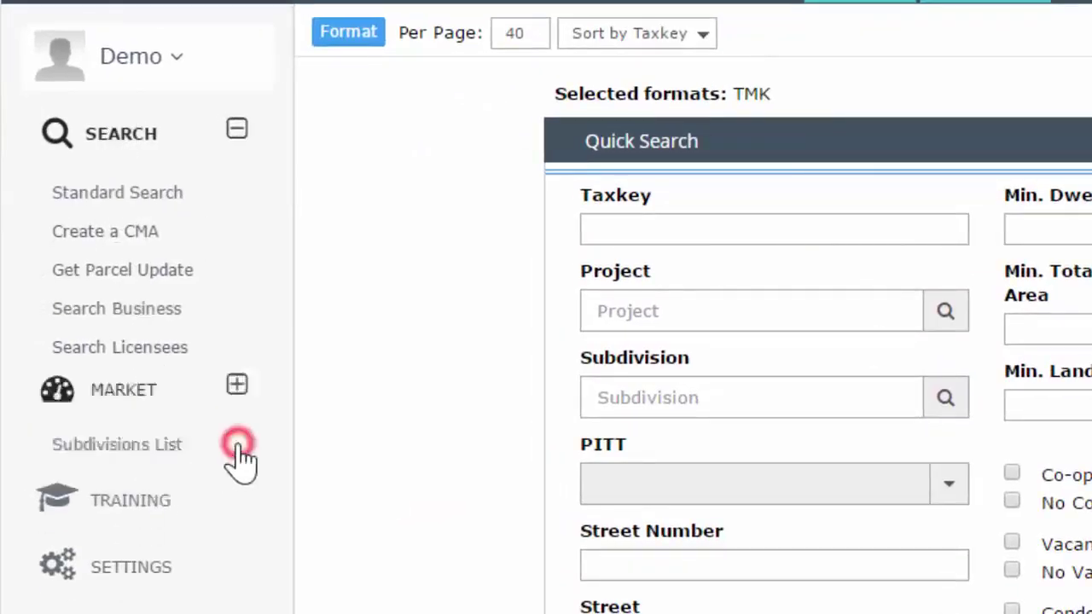
click(236, 128)
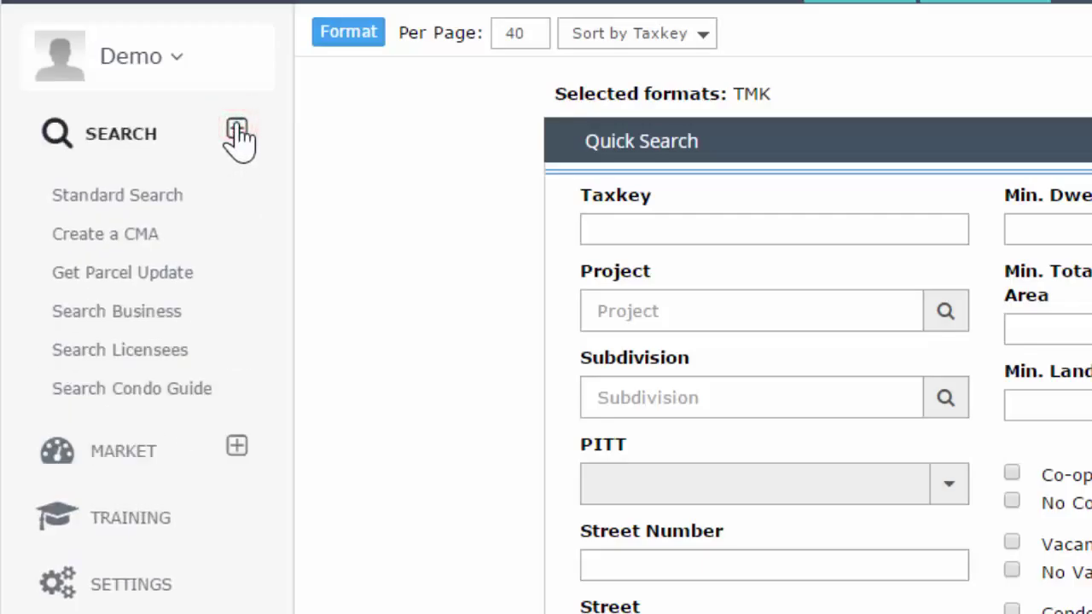
click(120, 457)
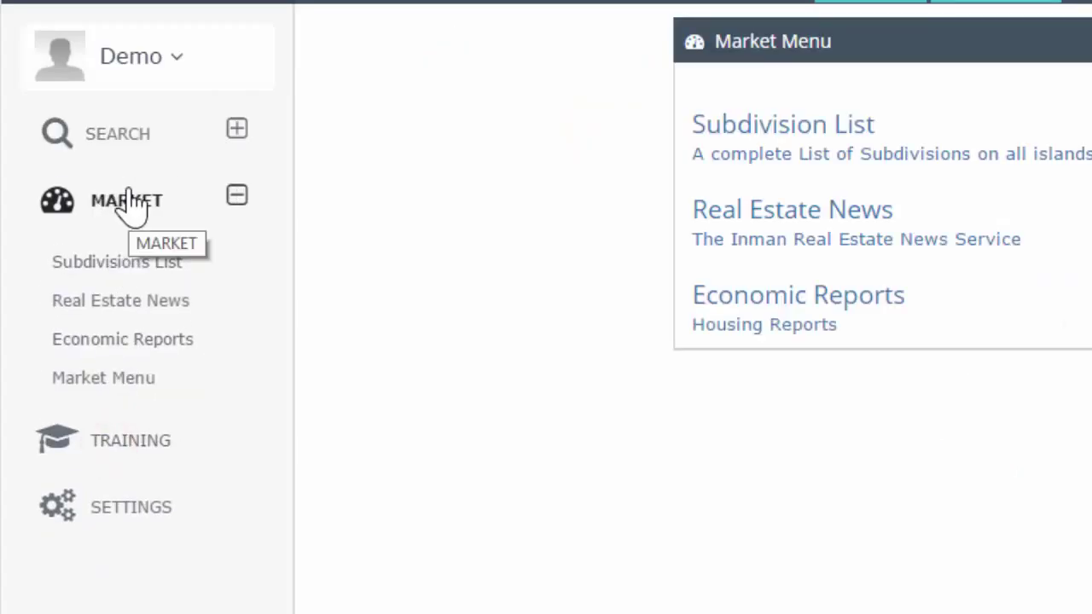
click(124, 134)
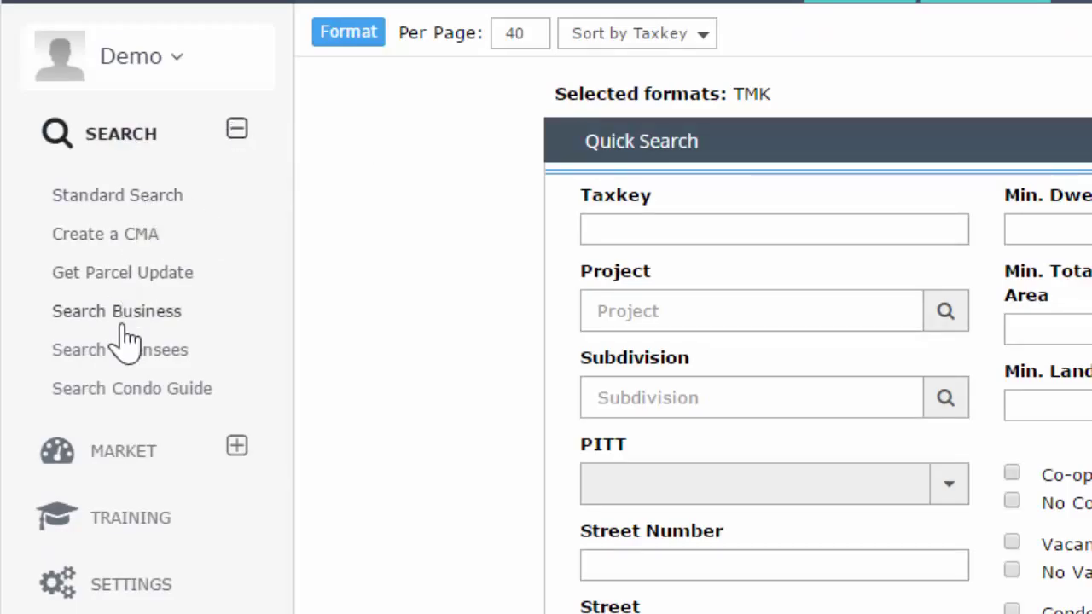
click(237, 449)
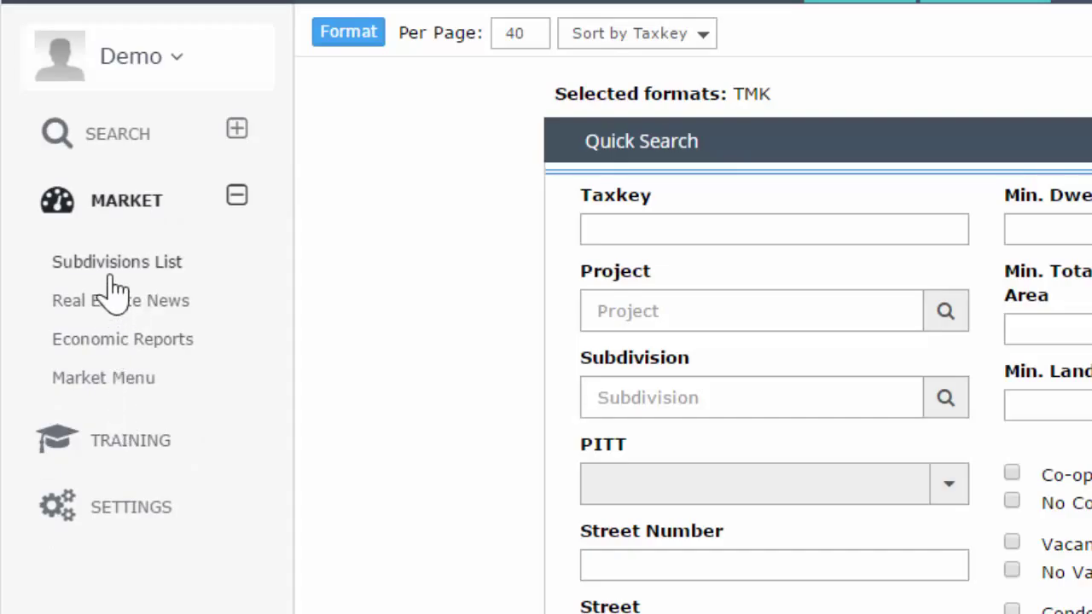
click(237, 129)
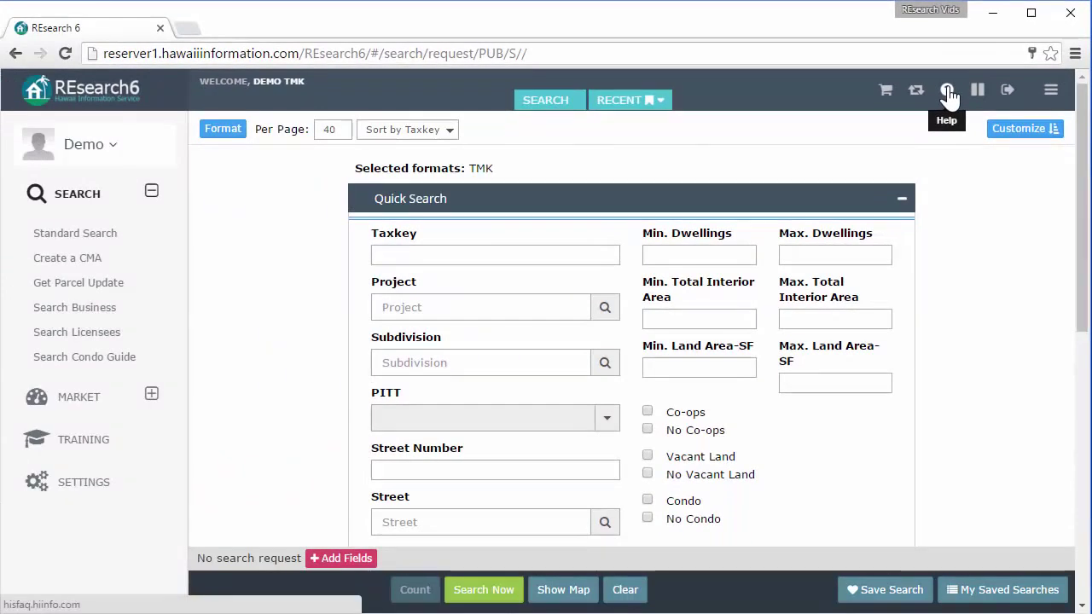
Open the REsearch Knowledge Base from the Help icon and focus its search box.
click(947, 90)
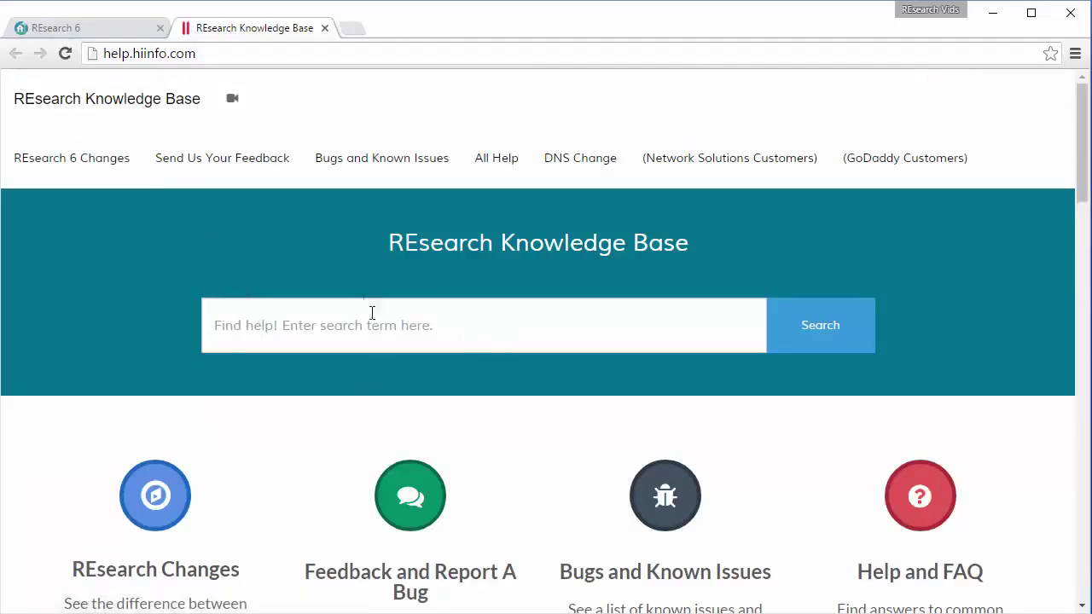
click(318, 323)
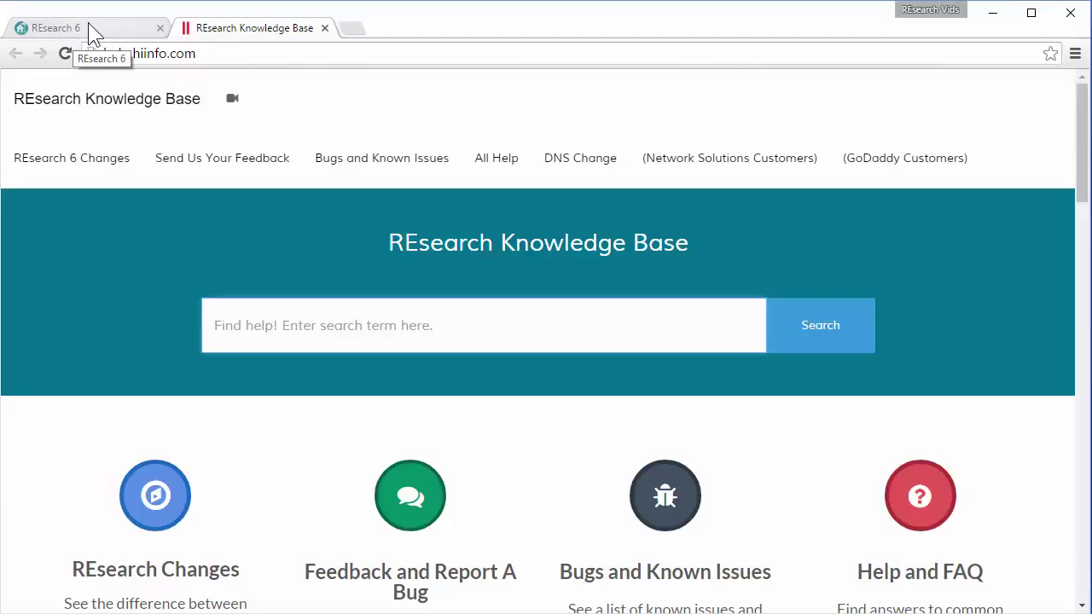
Back in REsearch 6, pause and resume the session, then hide the side navigation.
click(90, 31)
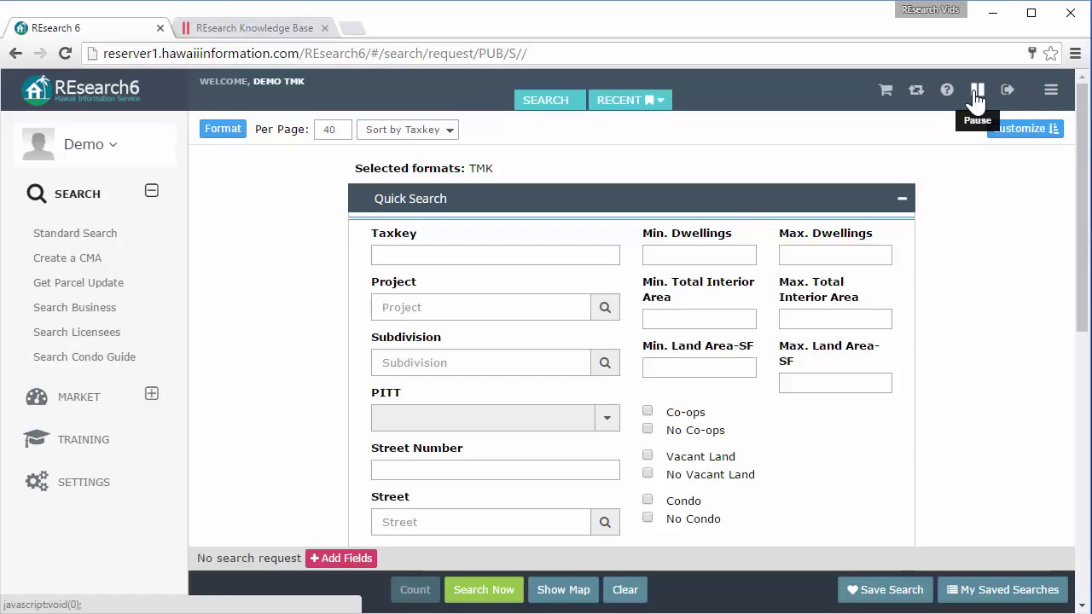
click(977, 92)
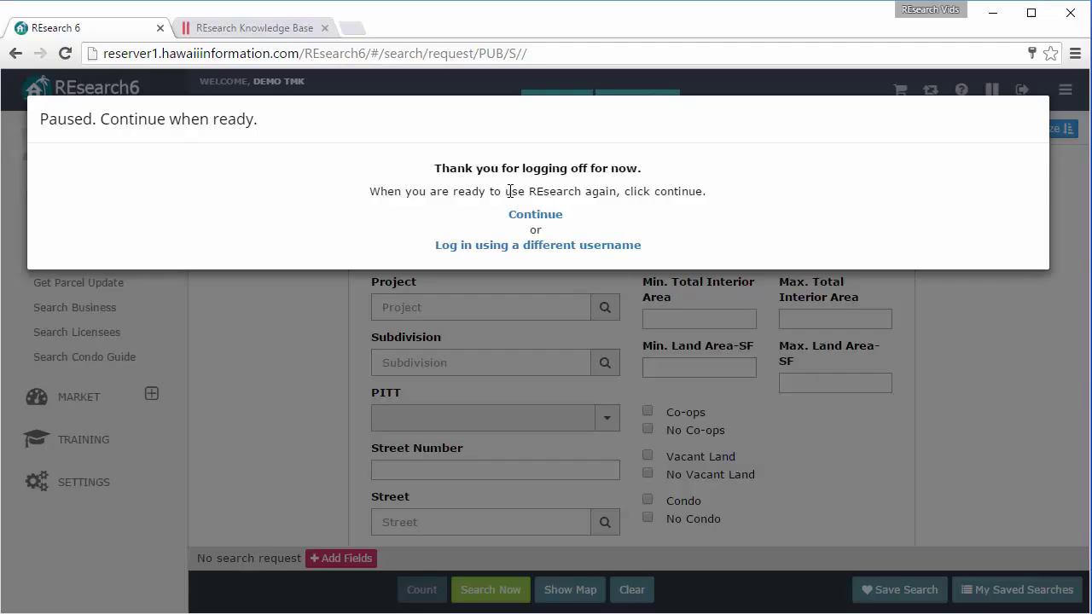
click(547, 216)
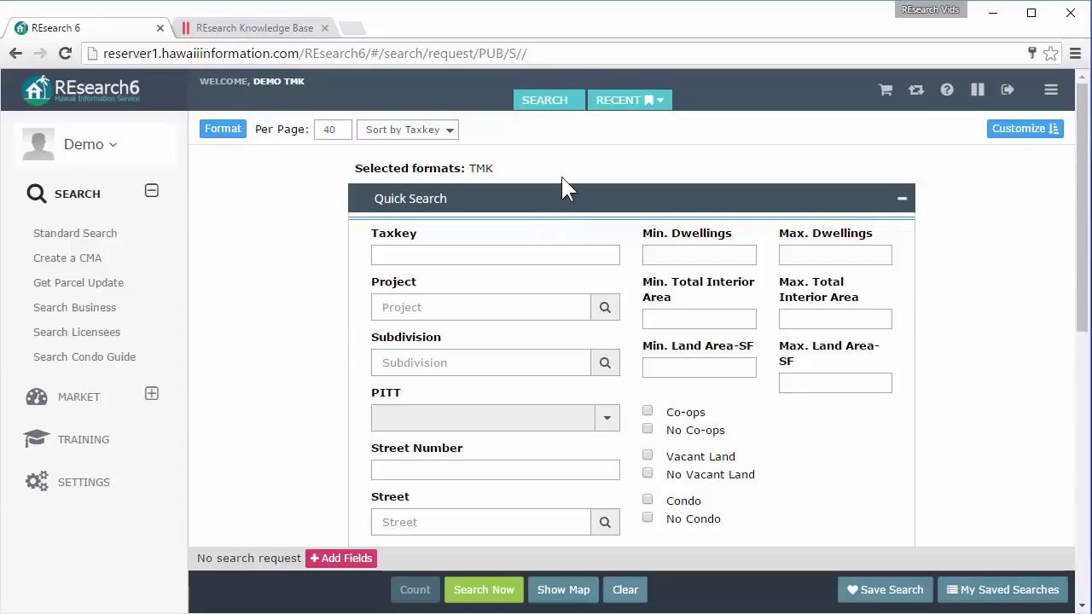
click(1052, 92)
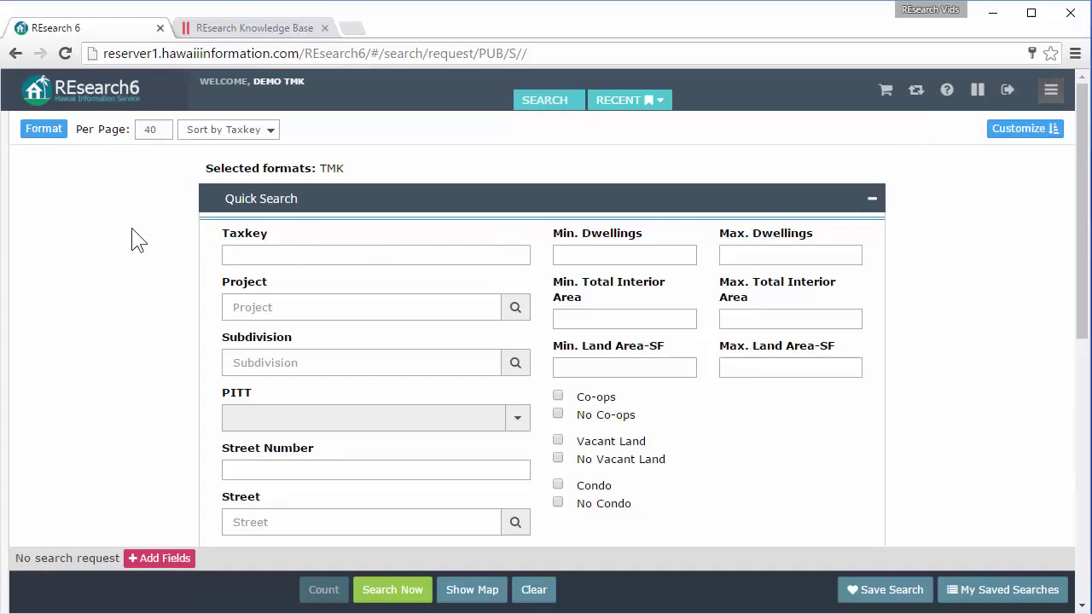
click(1050, 90)
click(1051, 91)
mouse_move(11, 223)
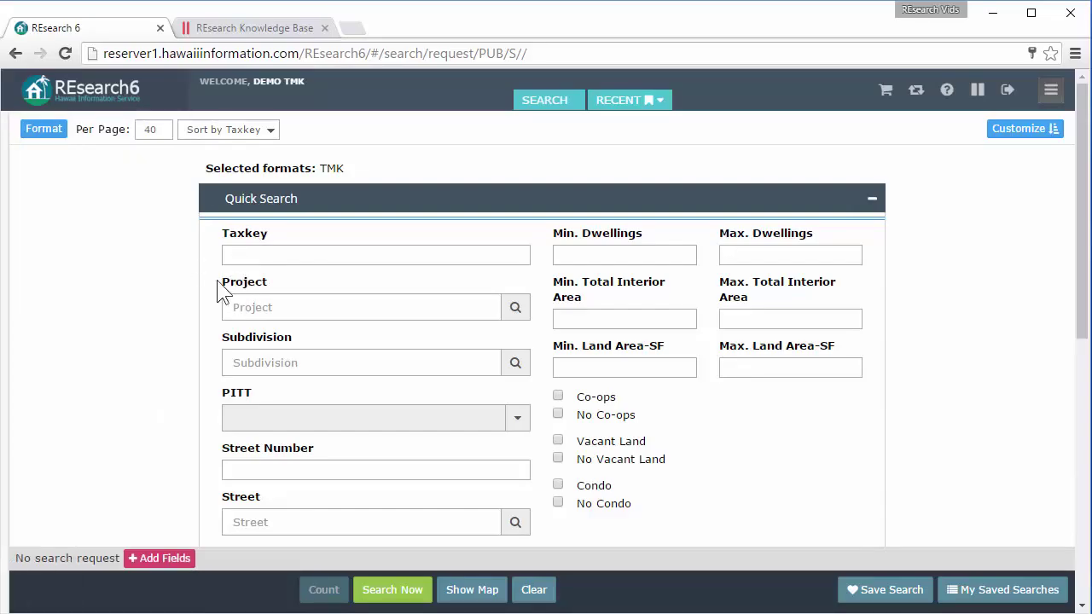
click(1054, 95)
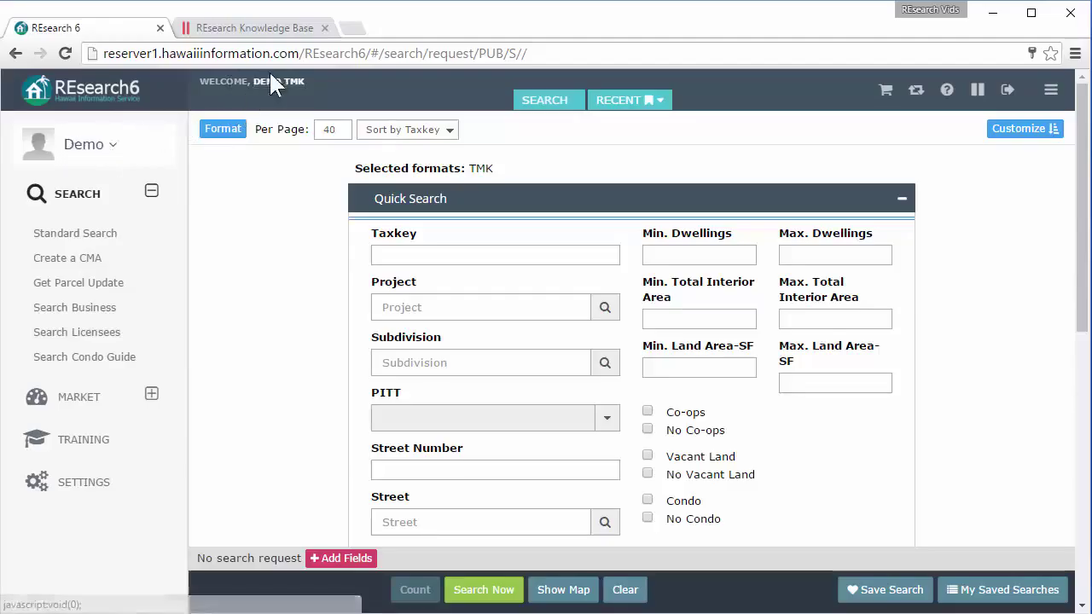
Open the account tile menu from the user name at the top of the sidebar.
click(93, 149)
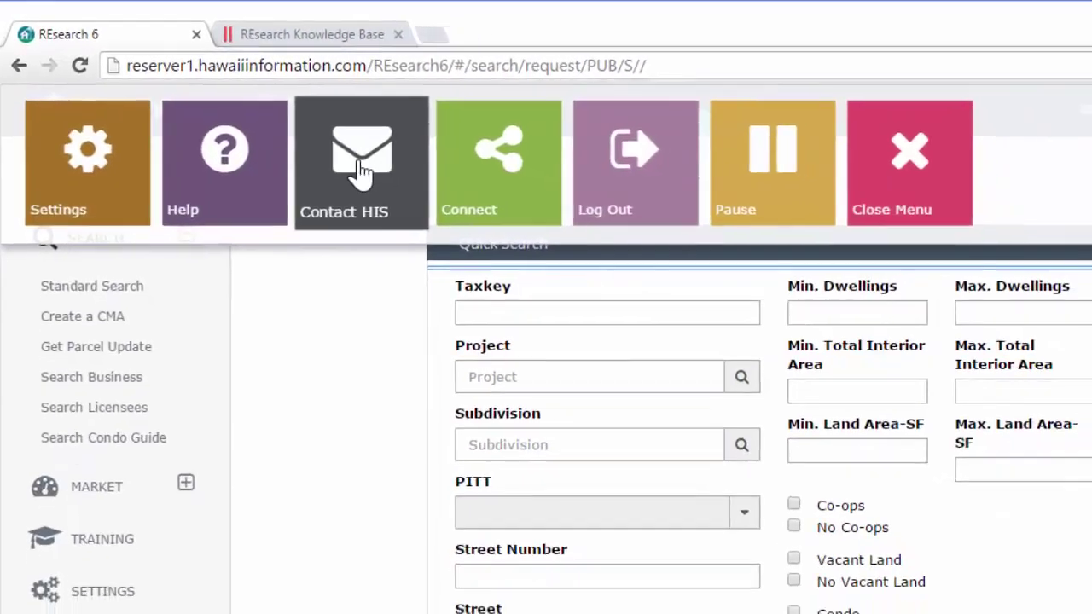
Start a Contact HIS message with the purpose set to Technical assistance.
click(399, 189)
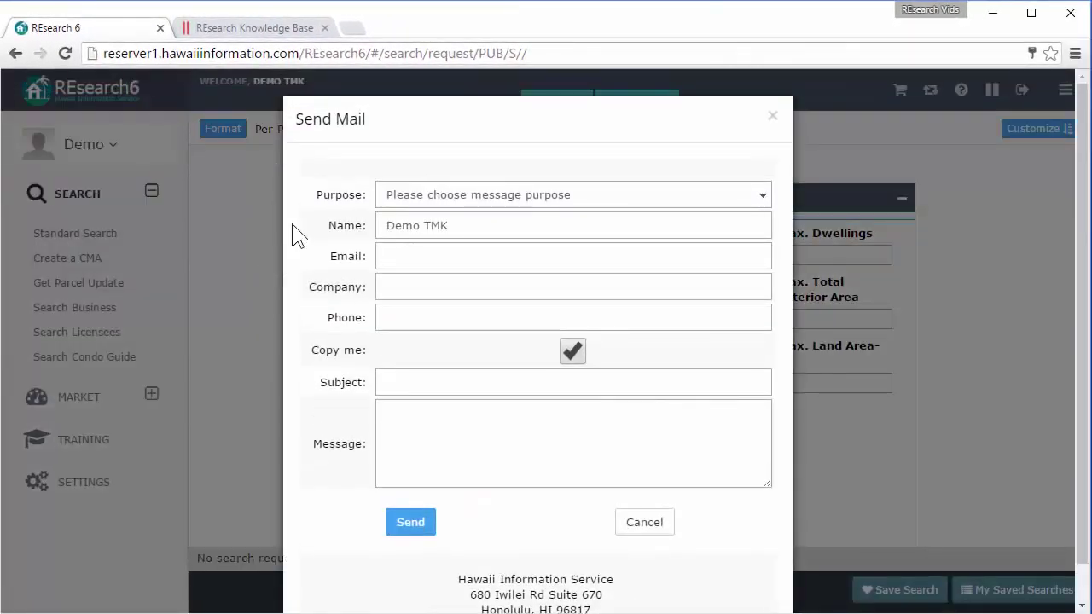
click(578, 197)
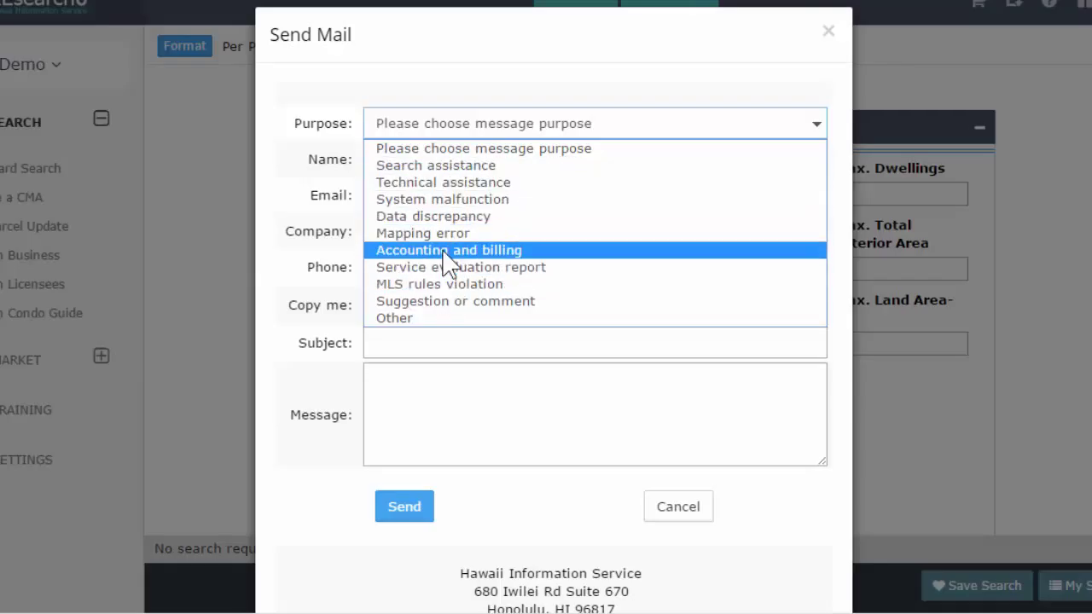
click(451, 181)
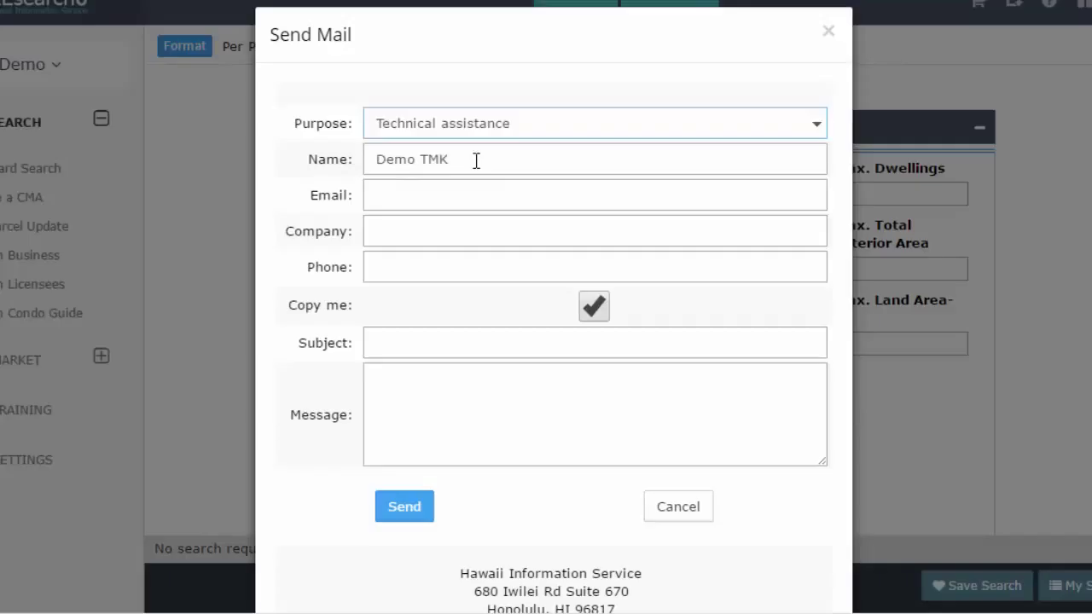
Replace the prefilled name, enter the sender's e-mail address, then cancel the message unsent.
drag(476, 161, 350, 159)
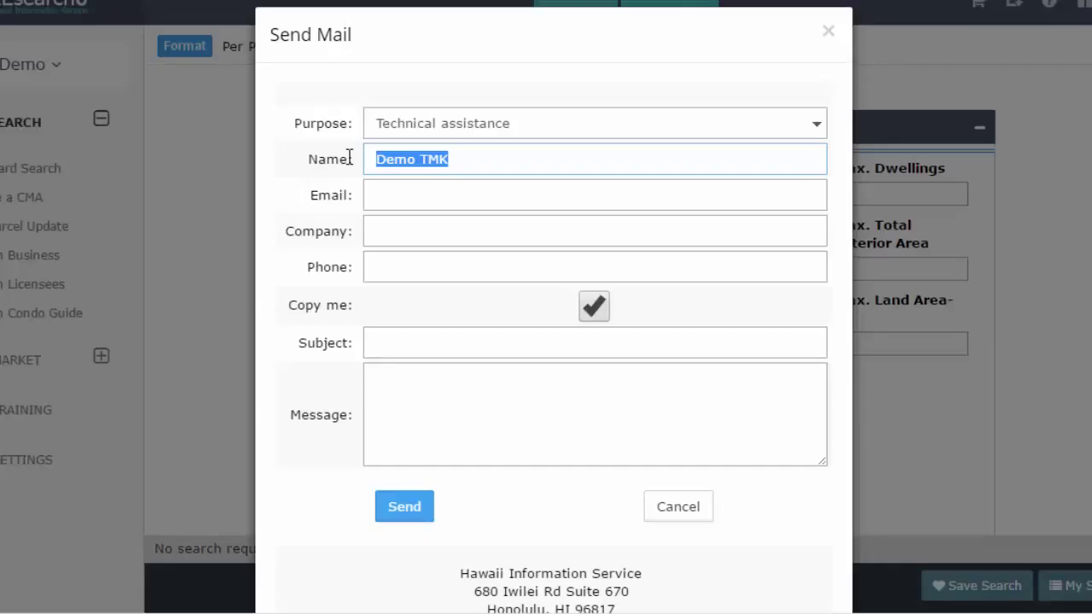
key(BackSpace)
text(r)
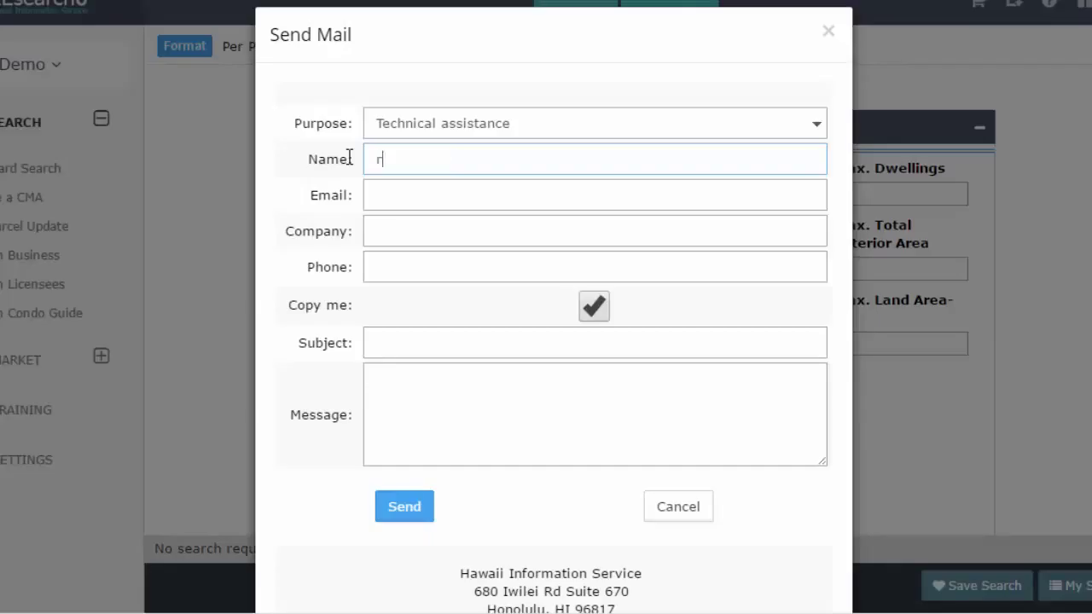
text(aun)
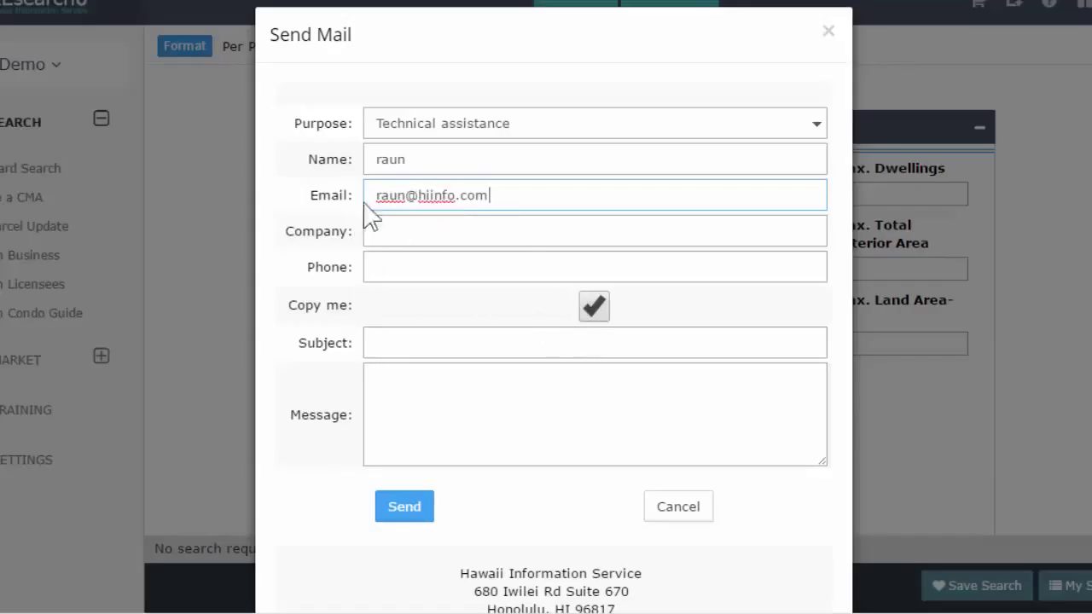
drag(373, 195, 512, 197)
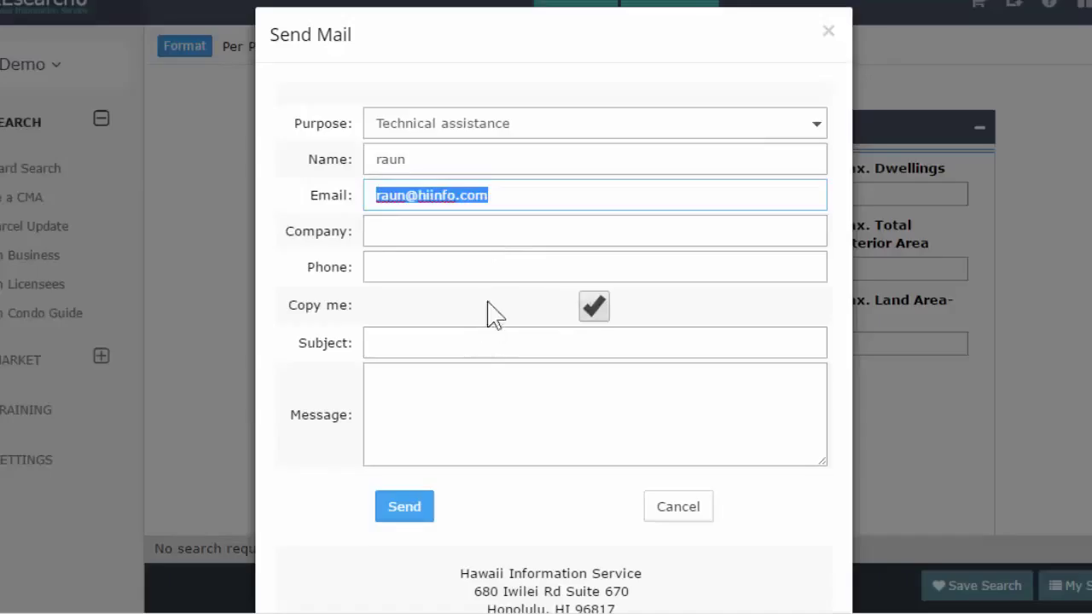
click(593, 309)
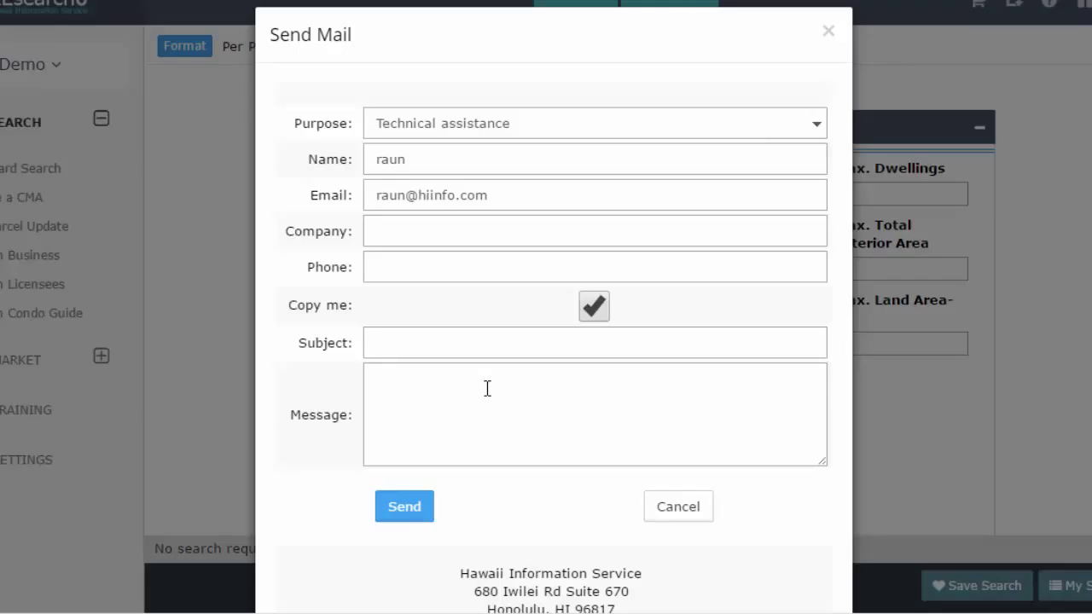
click(696, 508)
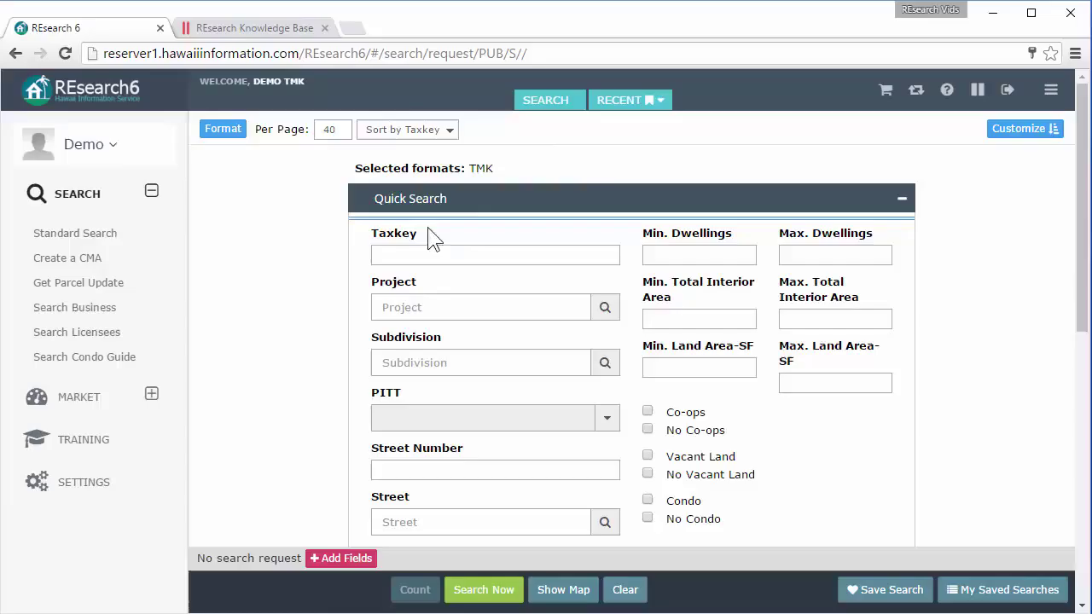
mouse_move(404, 244)
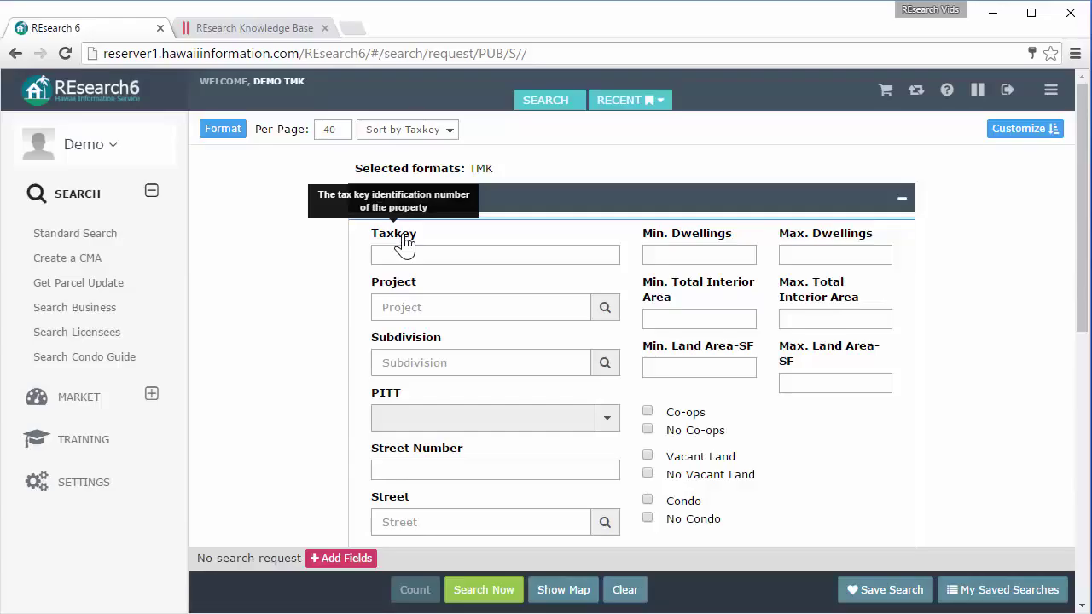
mouse_move(410, 289)
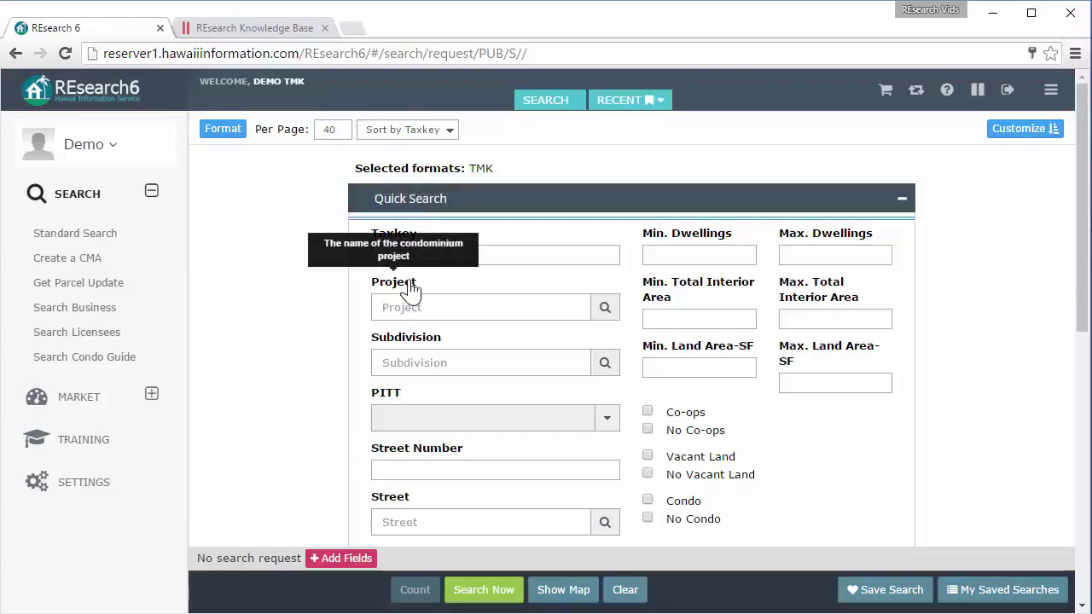
mouse_move(434, 342)
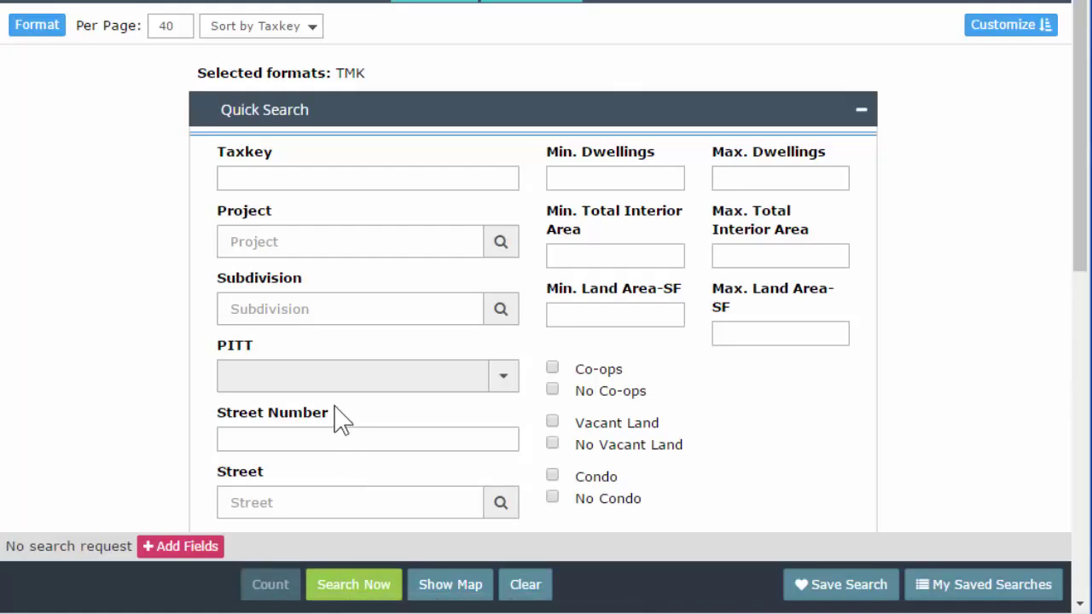
Search taxkey 1-2-4-5-6, review the TMK result, and go back to modify the criteria.
click(300, 177)
text(1-2-4-5-6)
click(109, 245)
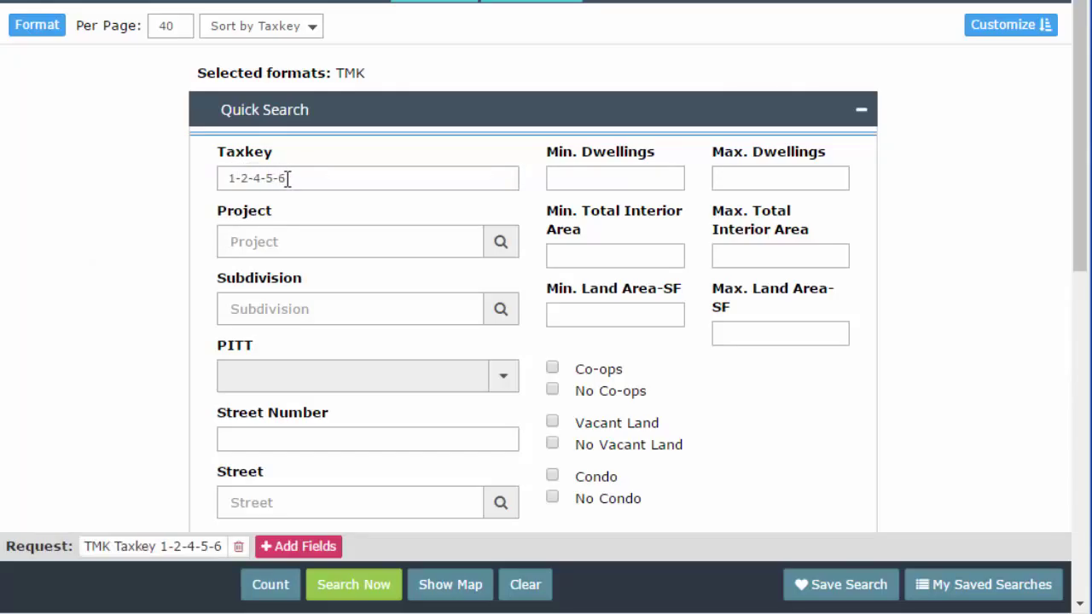
click(350, 586)
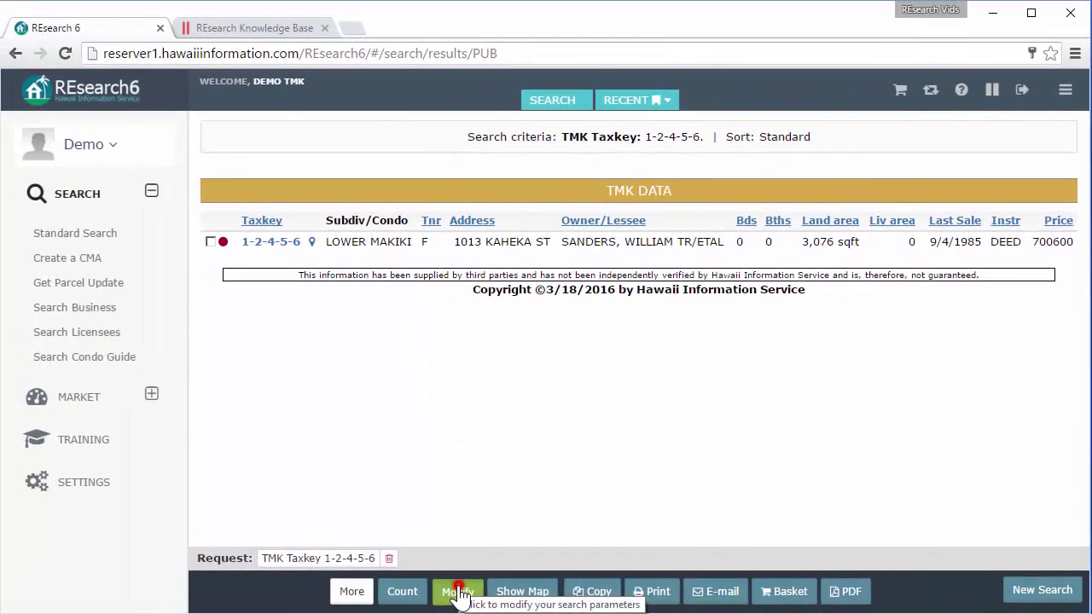
click(324, 589)
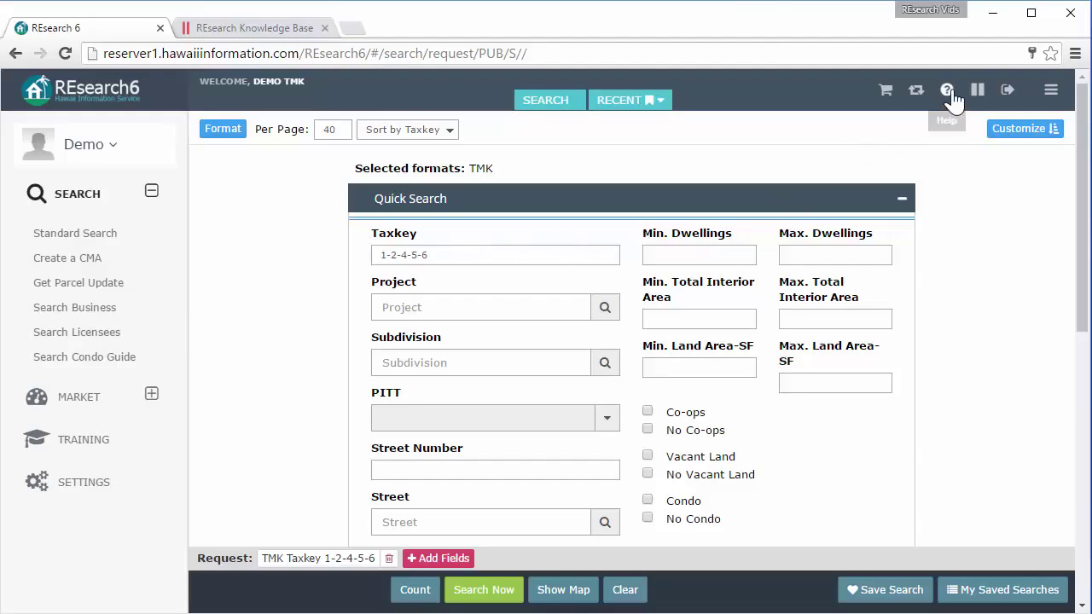
Search the Knowledge Base and open the 'Understanding taxkeys in REsearch' article.
click(245, 24)
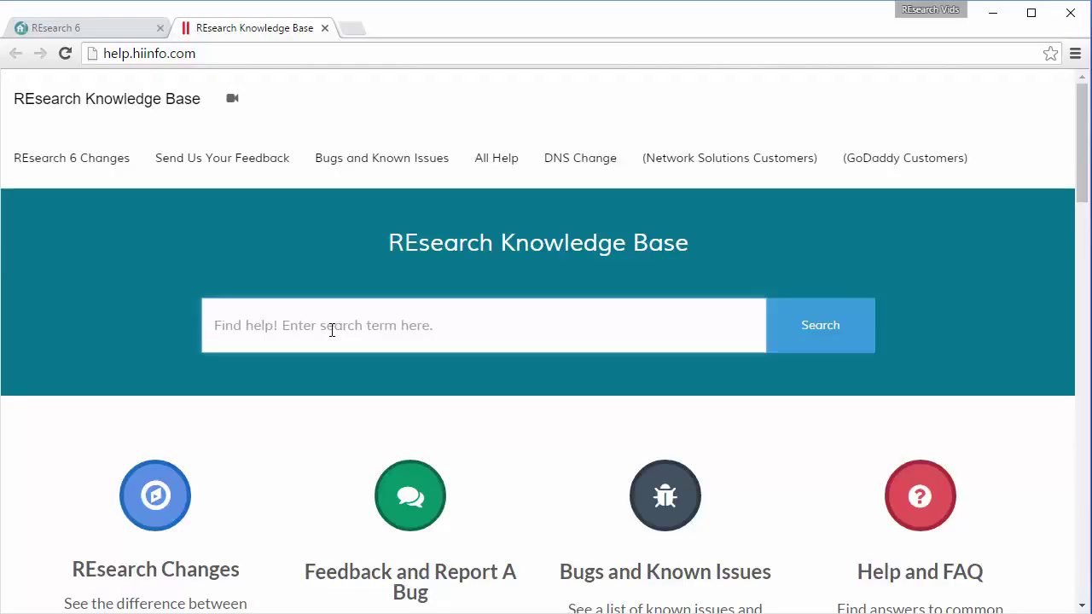
text(understanding tax)
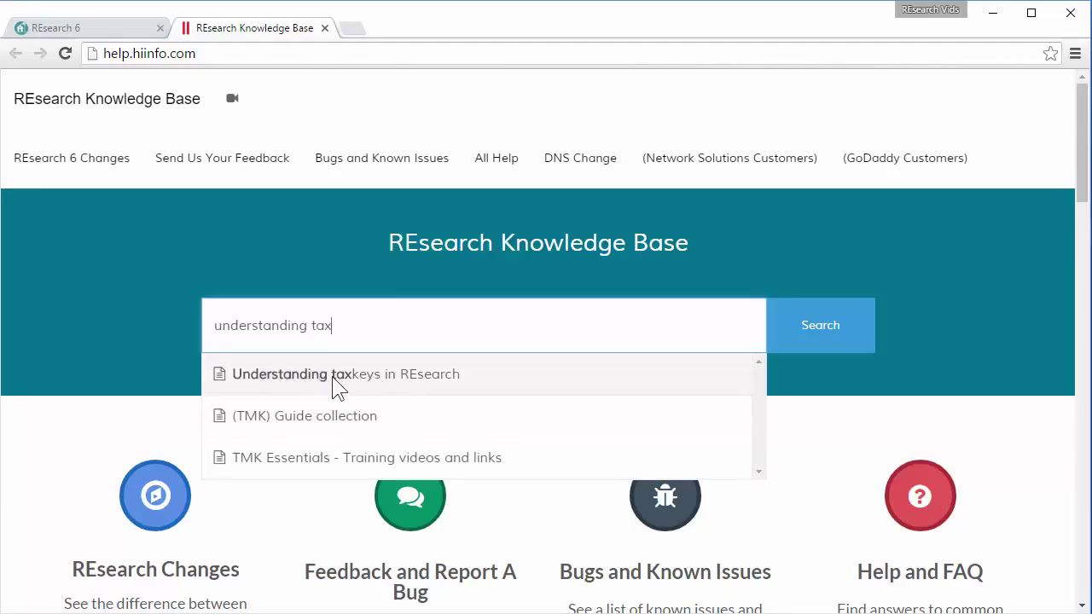
click(389, 376)
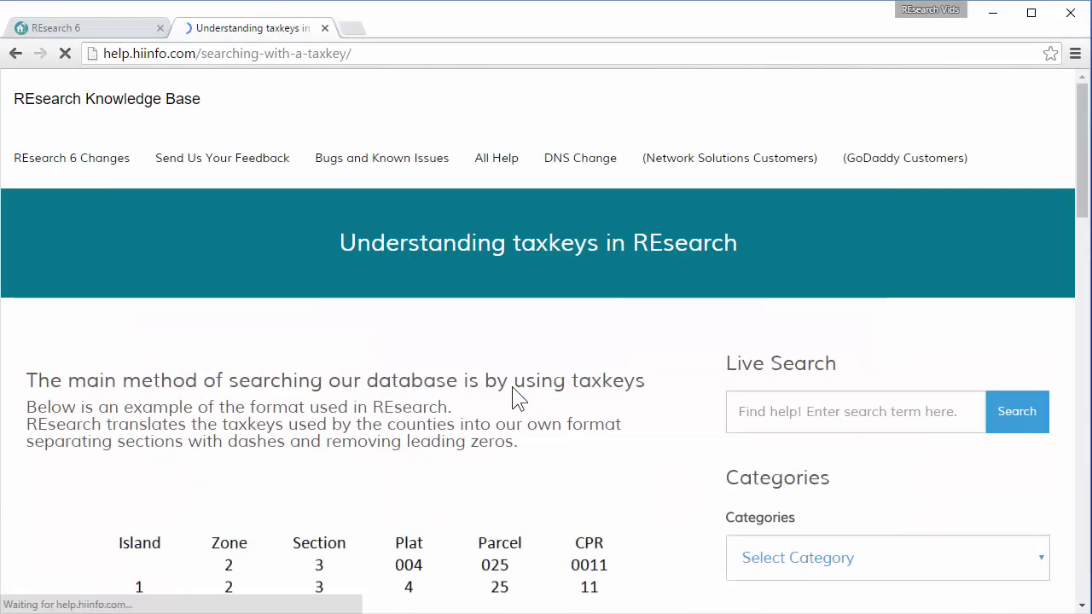
scroll(507, 376, down, 2)
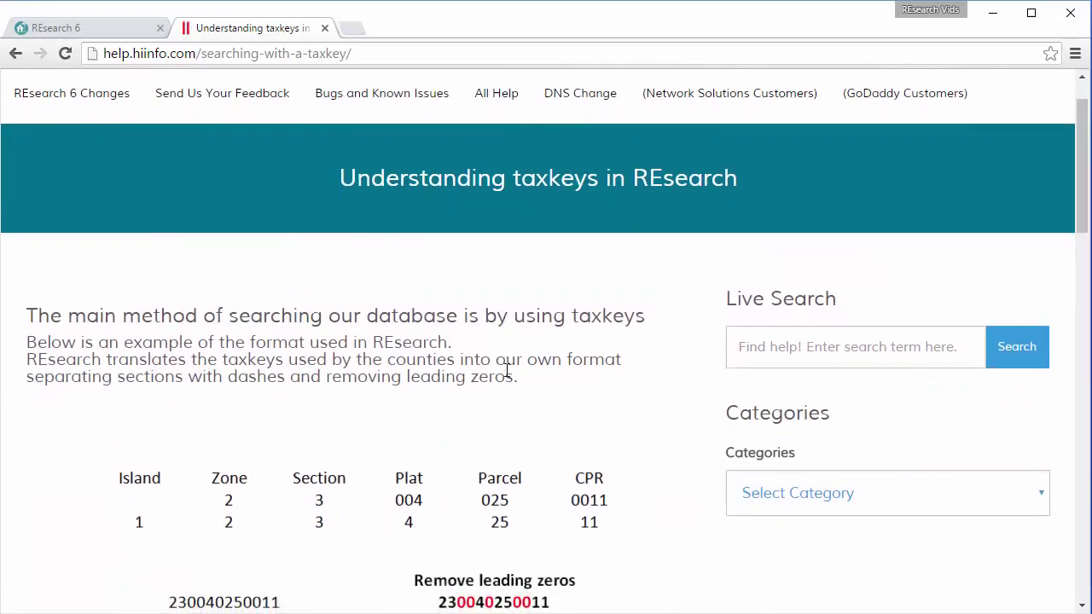
scroll(507, 380, down, 3)
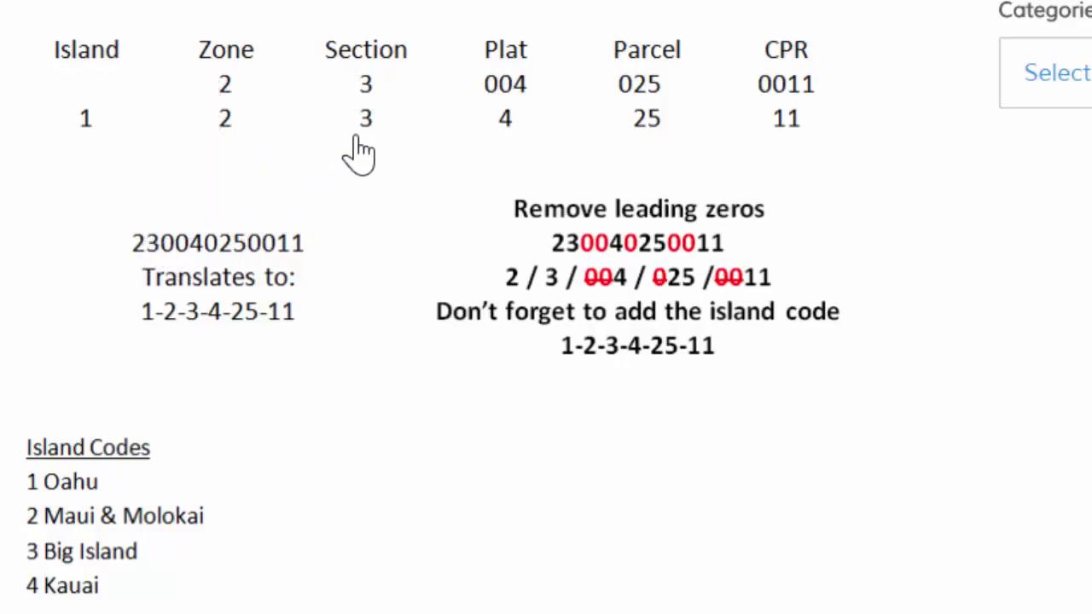
click(503, 103)
scroll(565, 361, down, 1)
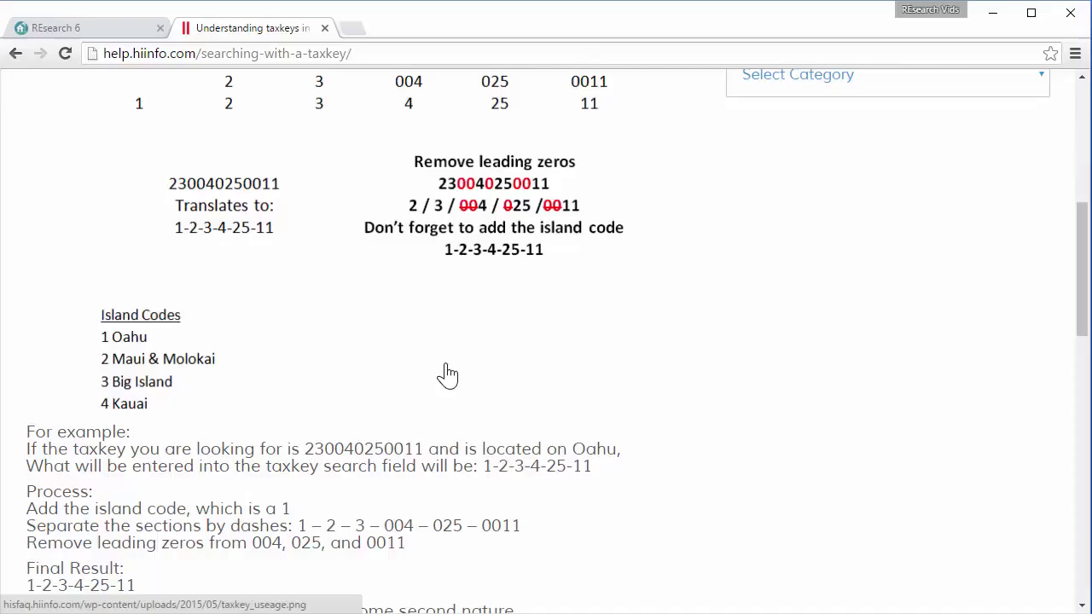
scroll(447, 374, down, 1)
scroll(447, 375, up, 2)
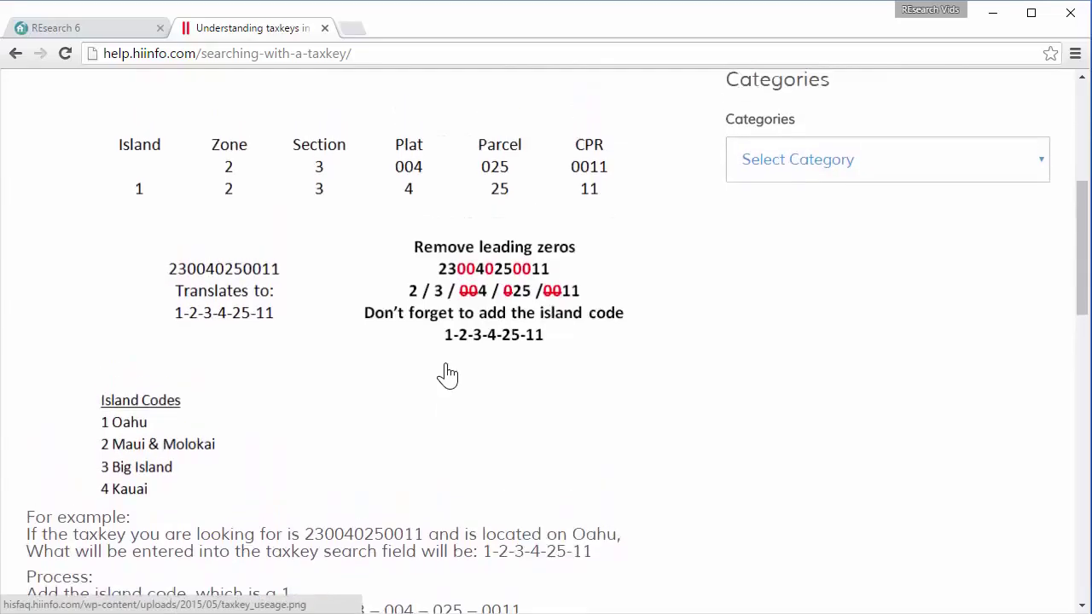
scroll(447, 374, down, 1)
scroll(447, 374, up, 1)
scroll(333, 323, up, 1)
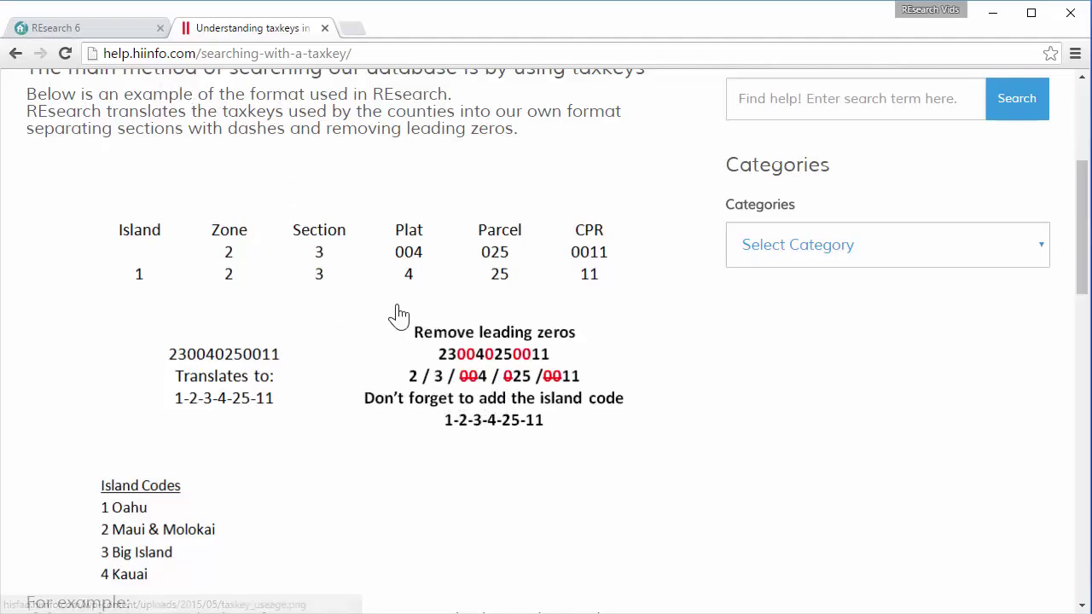
scroll(397, 317, up, 3)
drag(344, 185, 737, 208)
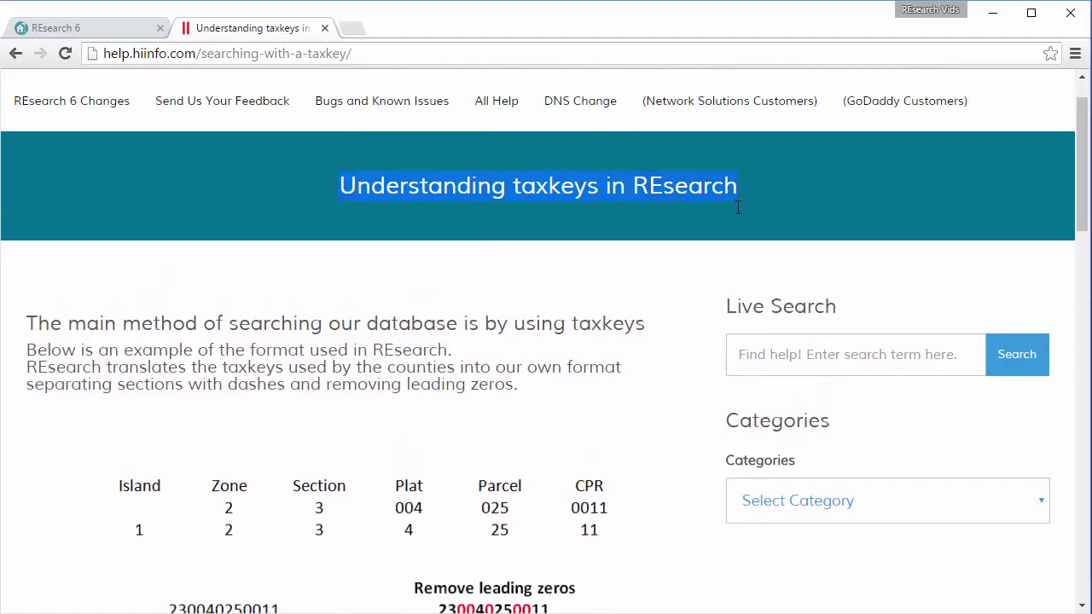
click(313, 307)
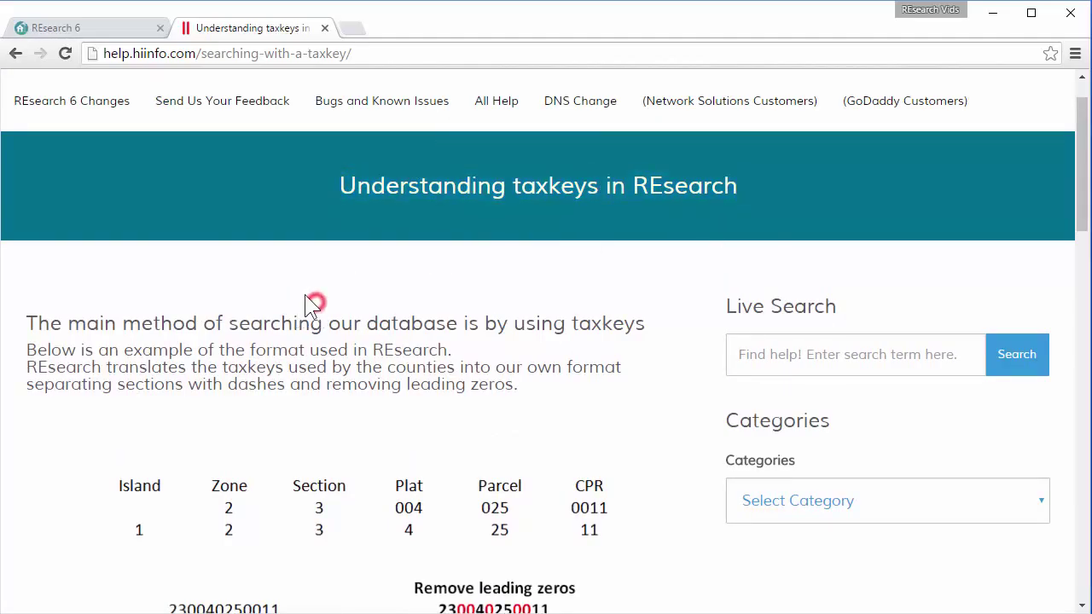
Count properties matching taxkey 1-2-4-5-6, then the shorter 1-2-4-5.
click(81, 25)
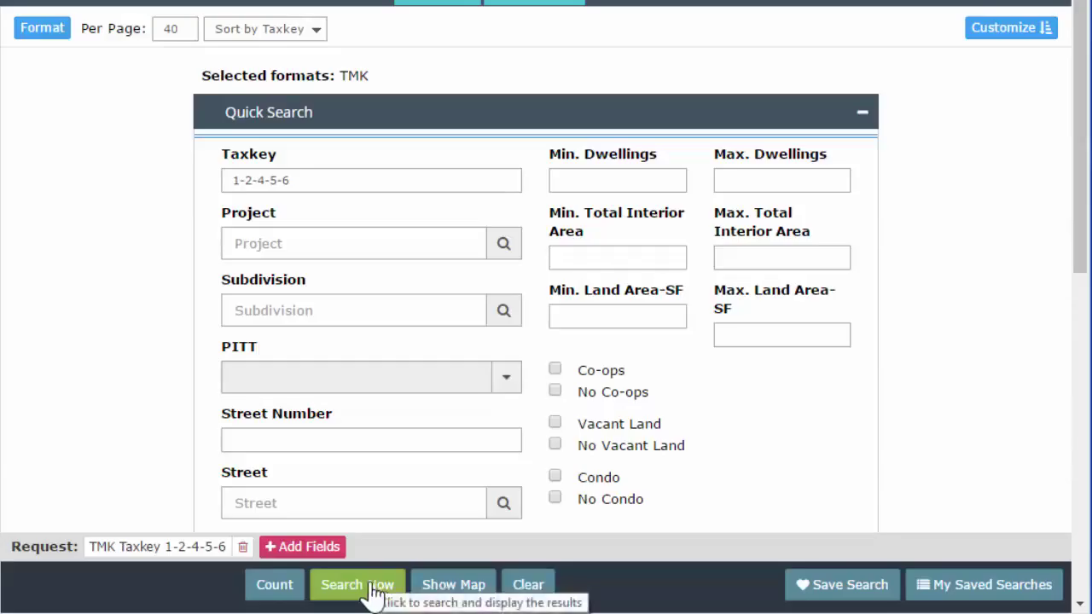
click(281, 585)
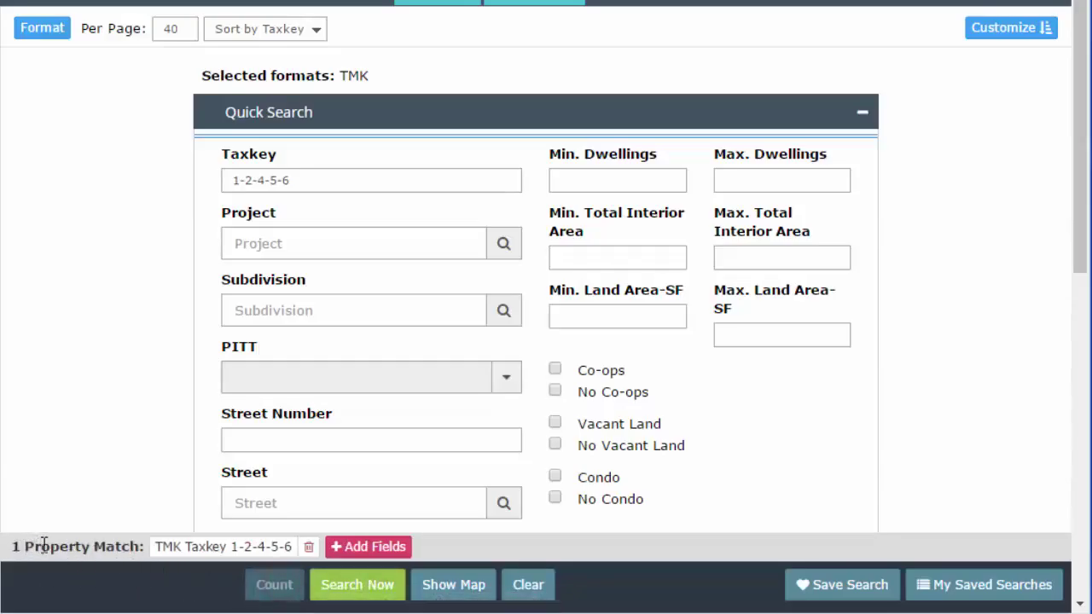
click(326, 170)
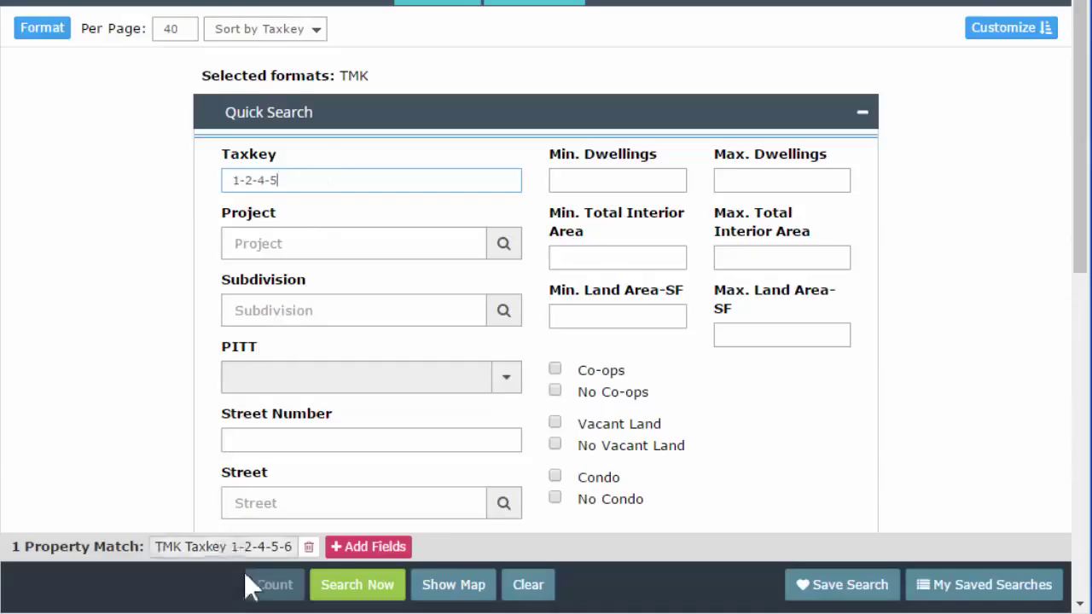
click(266, 584)
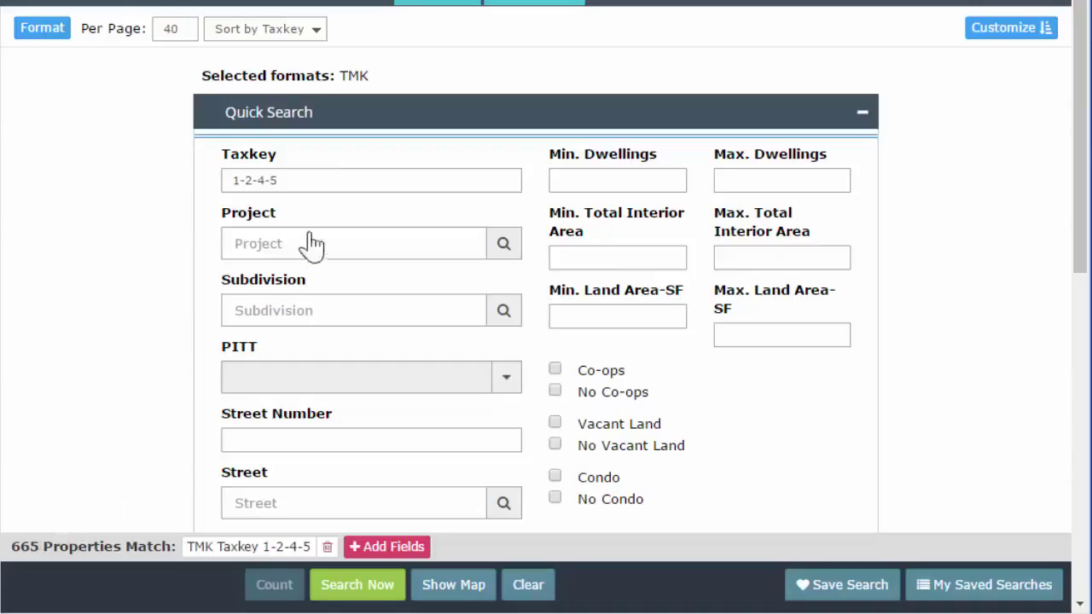
Shorten the taxkey to 1-2-4 and count at least 10000 matching properties.
click(337, 177)
click(97, 438)
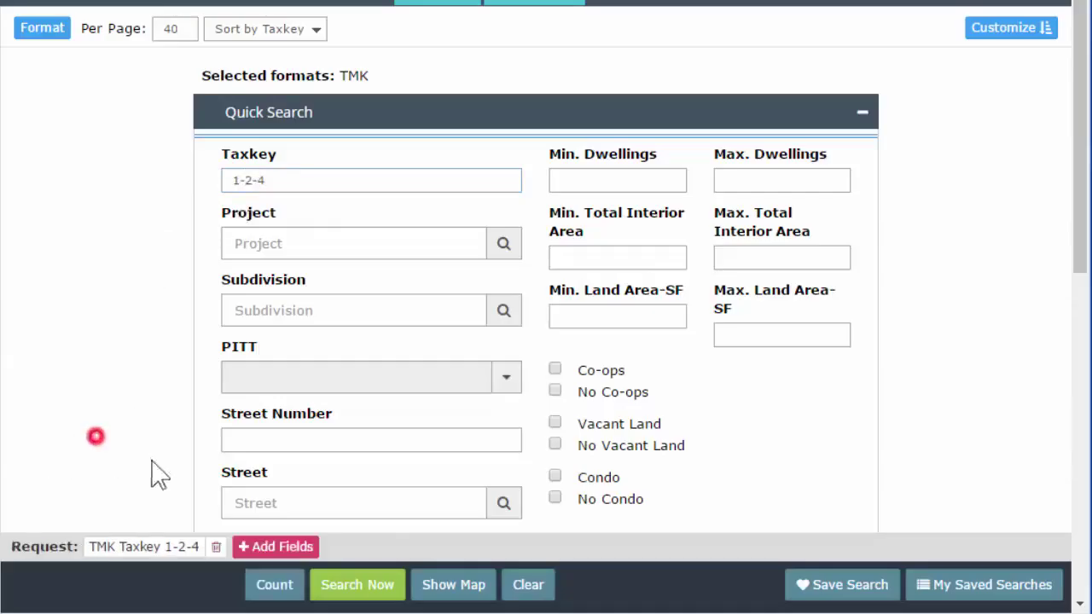
click(288, 586)
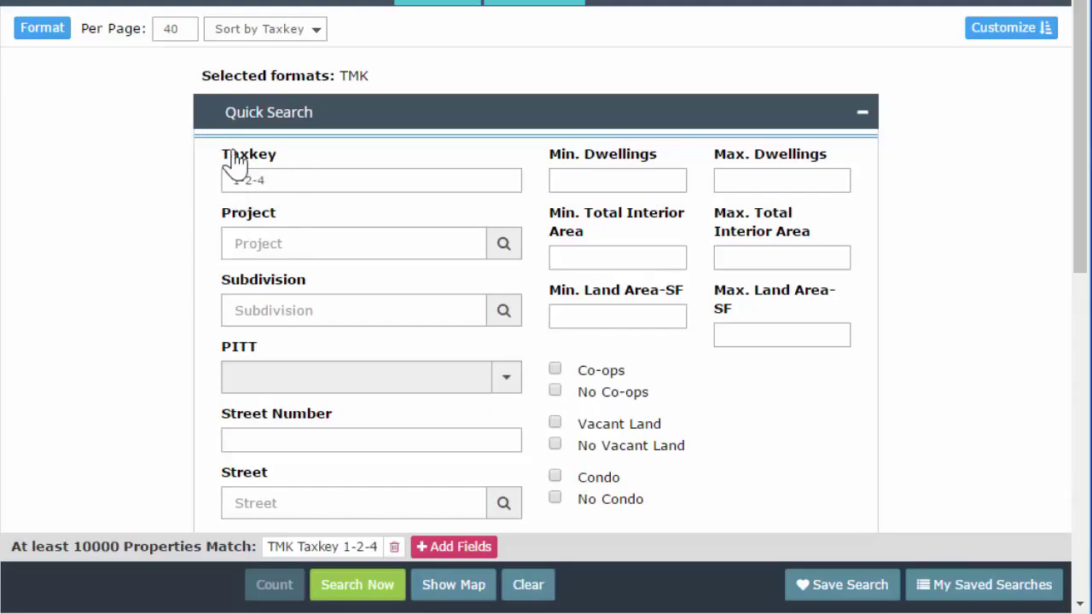
click(171, 180)
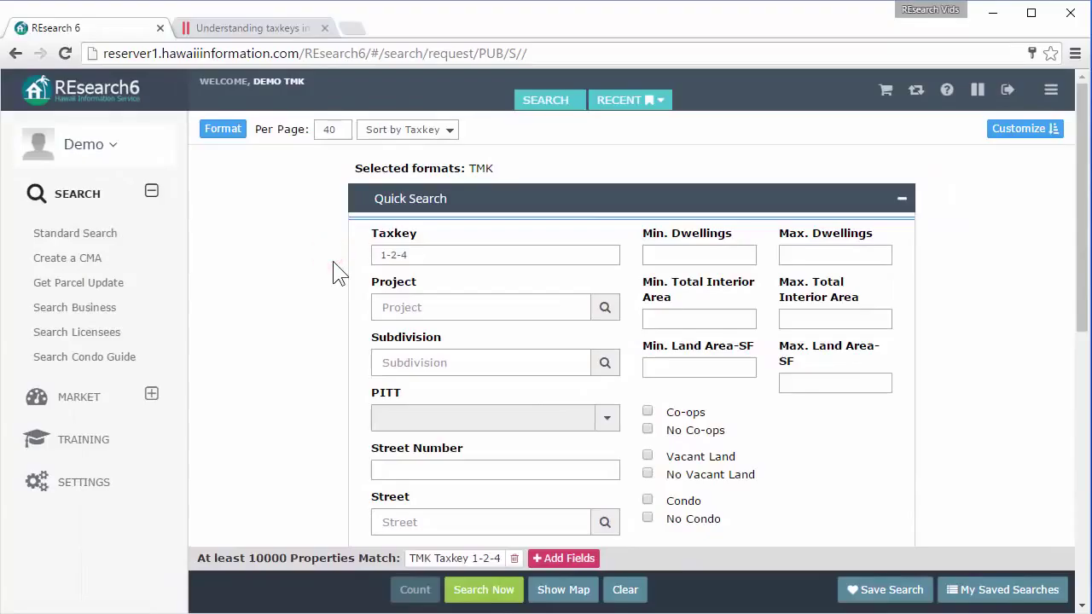
click(151, 394)
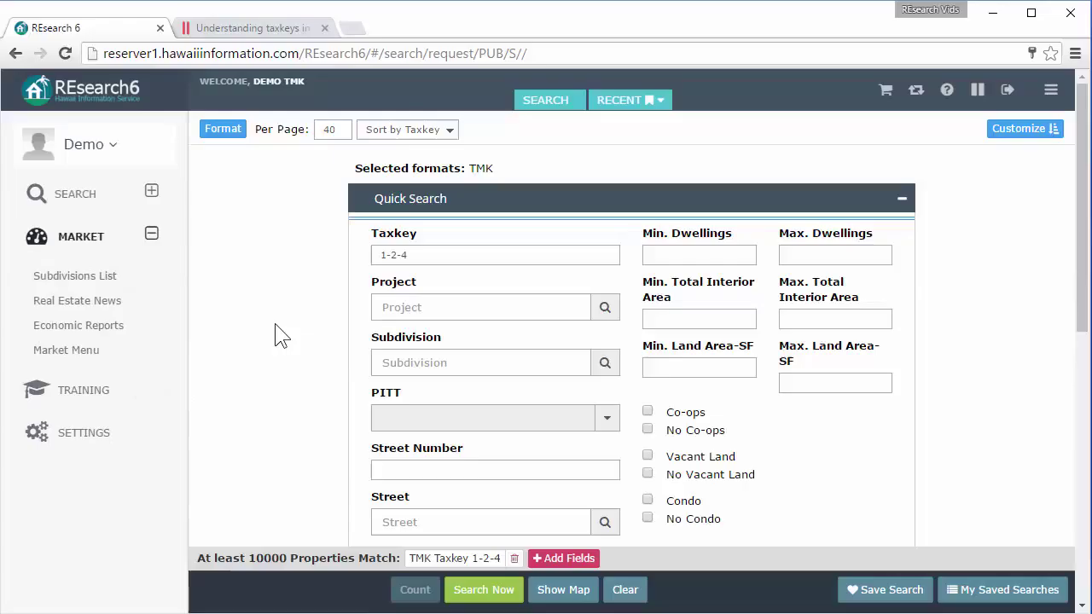
Generate the Subdivisions List report for Oahu.
click(78, 272)
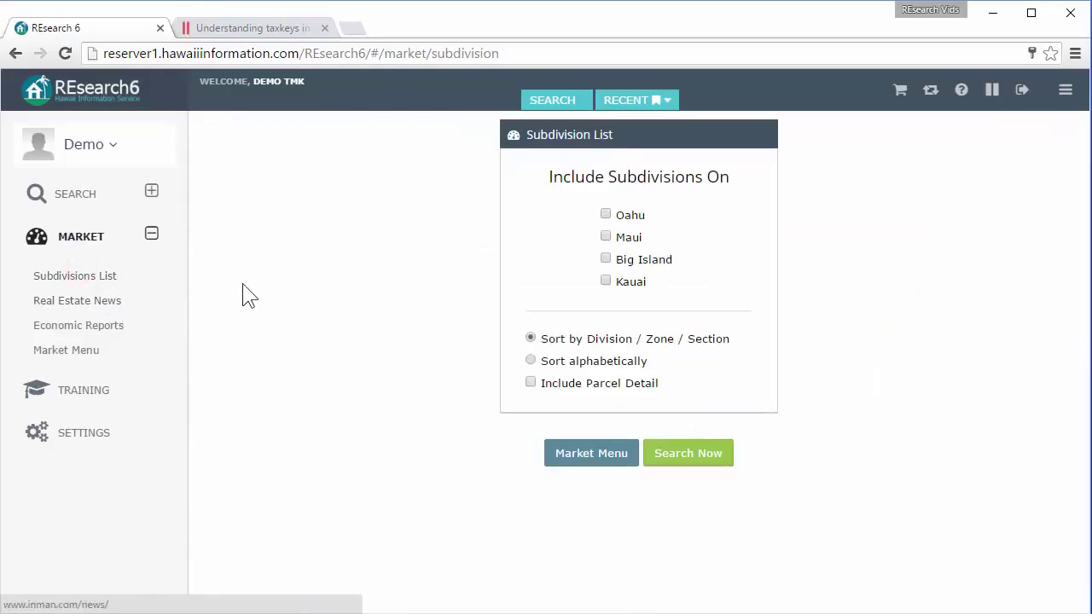
click(605, 215)
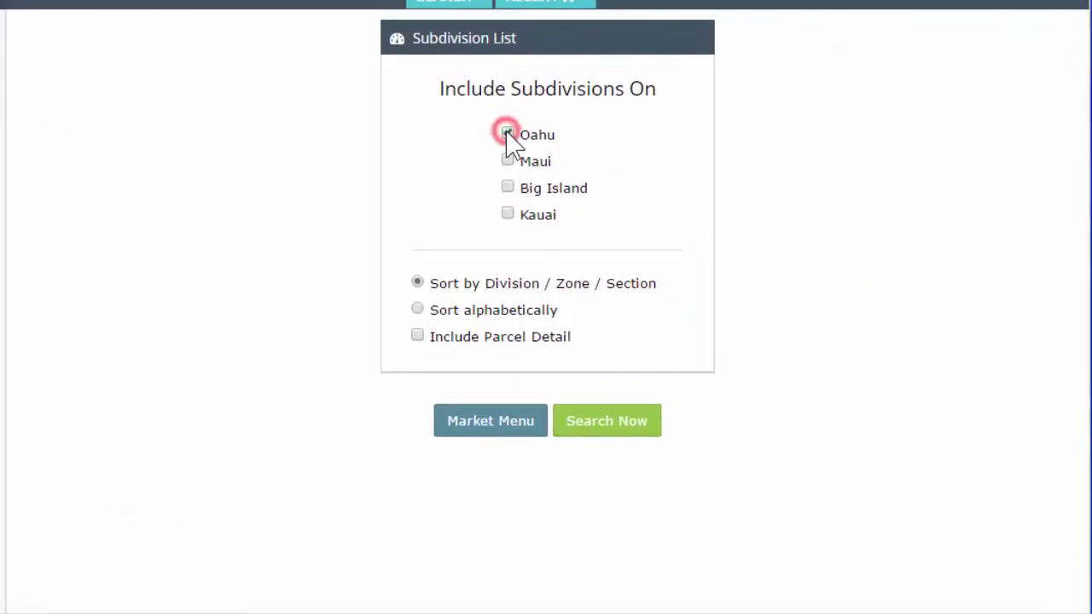
click(609, 419)
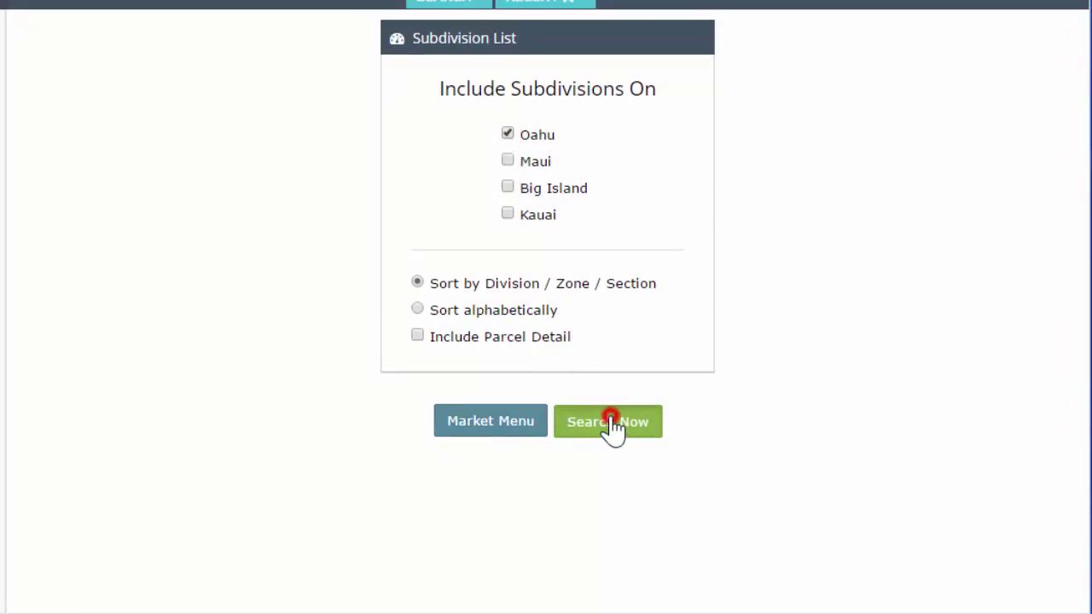
scroll(301, 273, down, 2)
scroll(303, 272, up, 2)
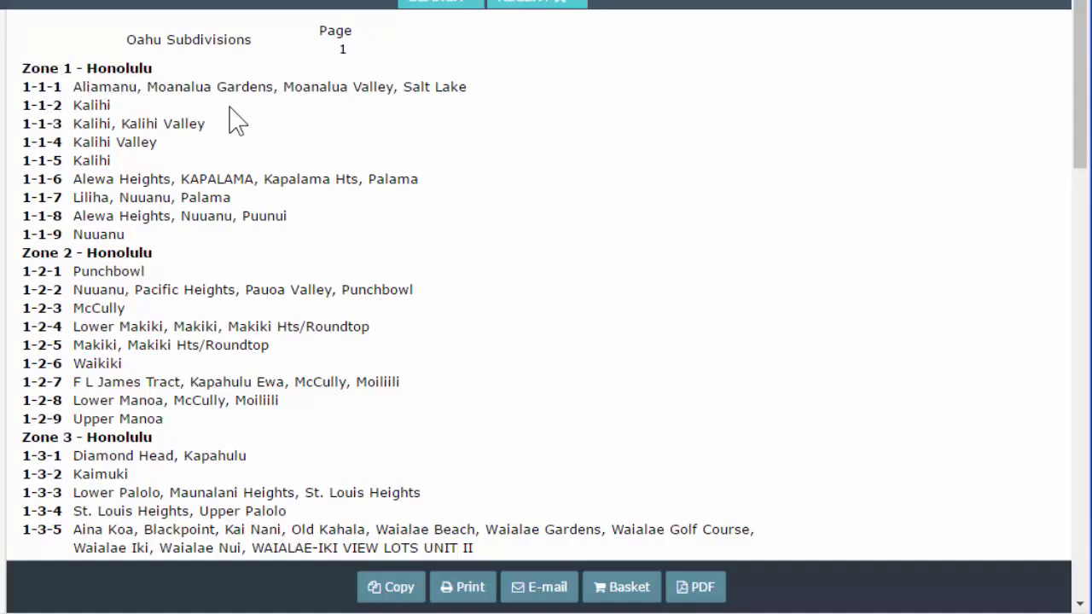
Find Kapahulu in the report, listed under taxkeys 1-2-7 and 1-3-1.
scroll(244, 145, down, 3)
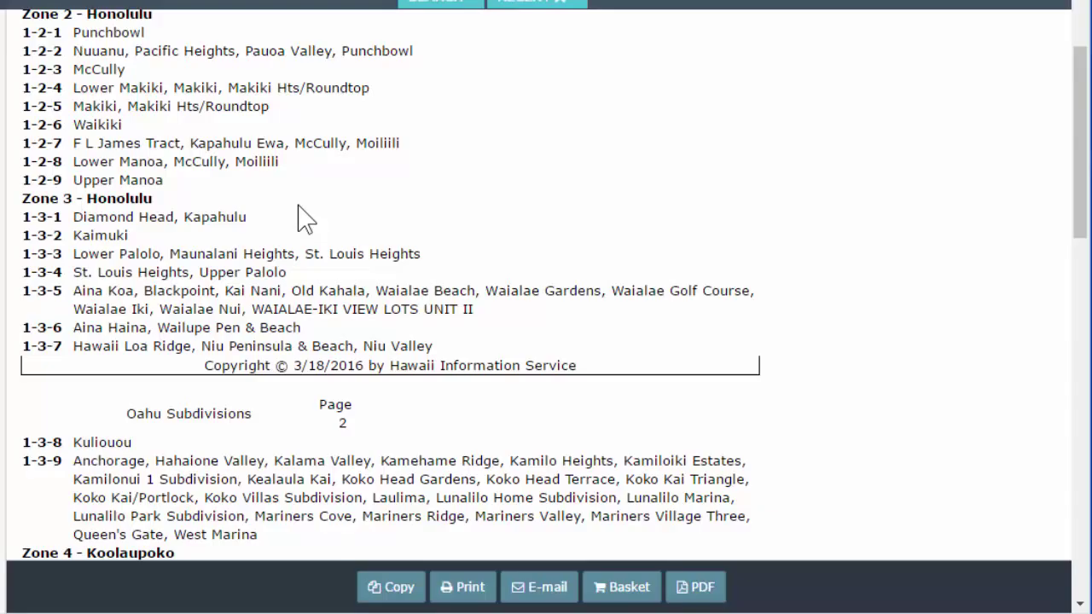
text(Kapahulu)
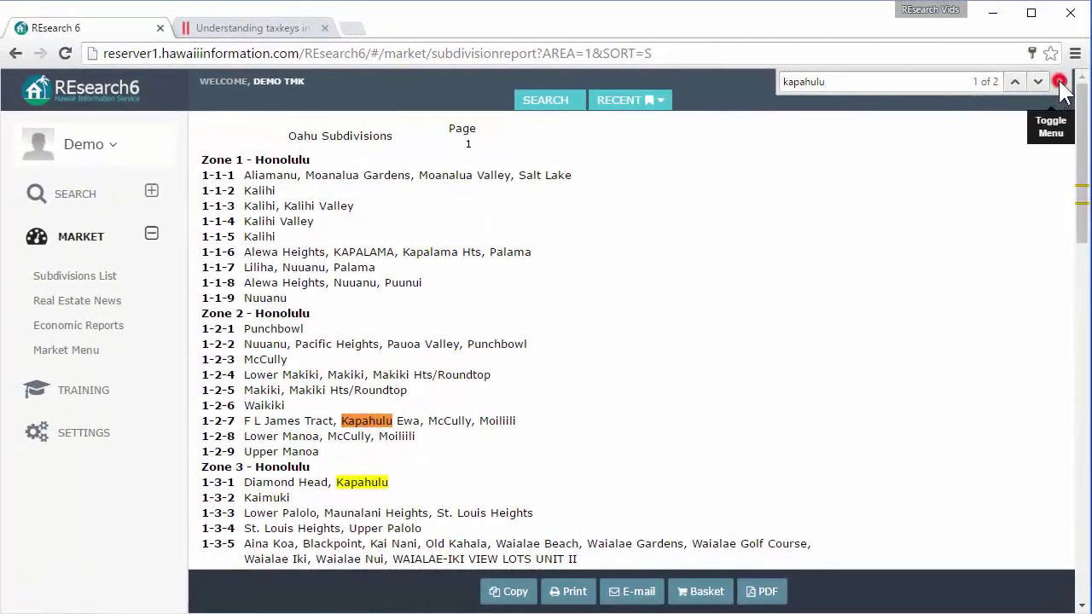
click(1060, 82)
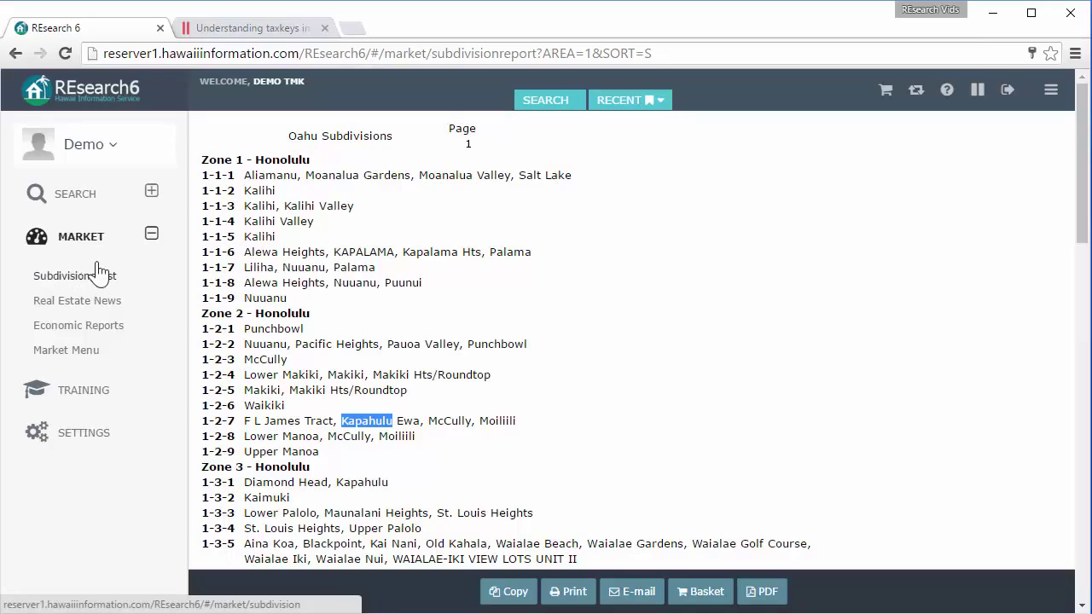
Narrow the taxkey to 1-2-4-5 and count its 665 matches, then extend it to 1-2-4-5-6.
click(86, 198)
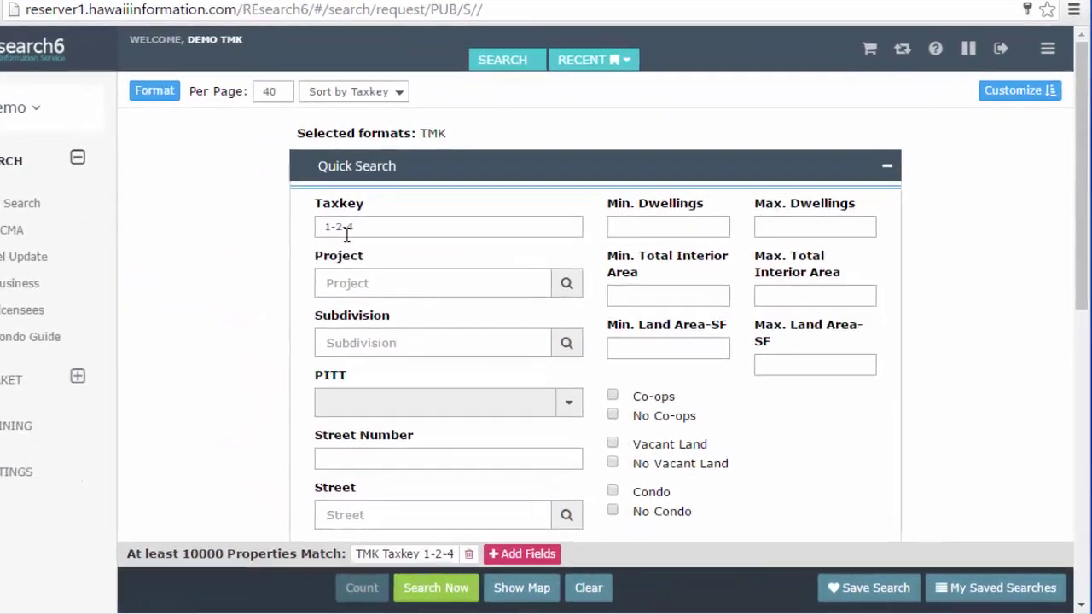
click(356, 227)
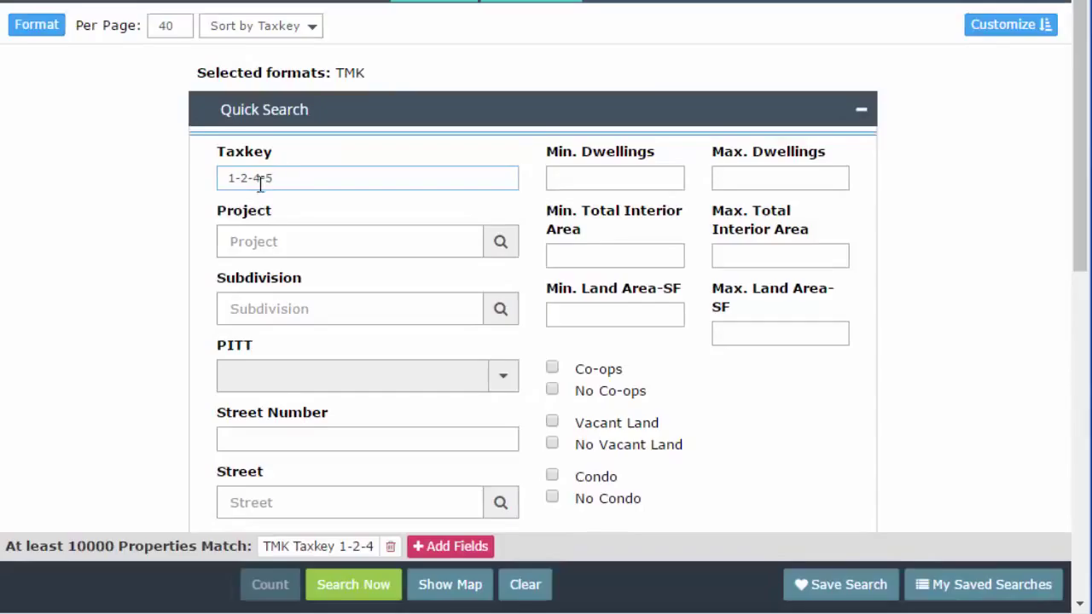
click(128, 271)
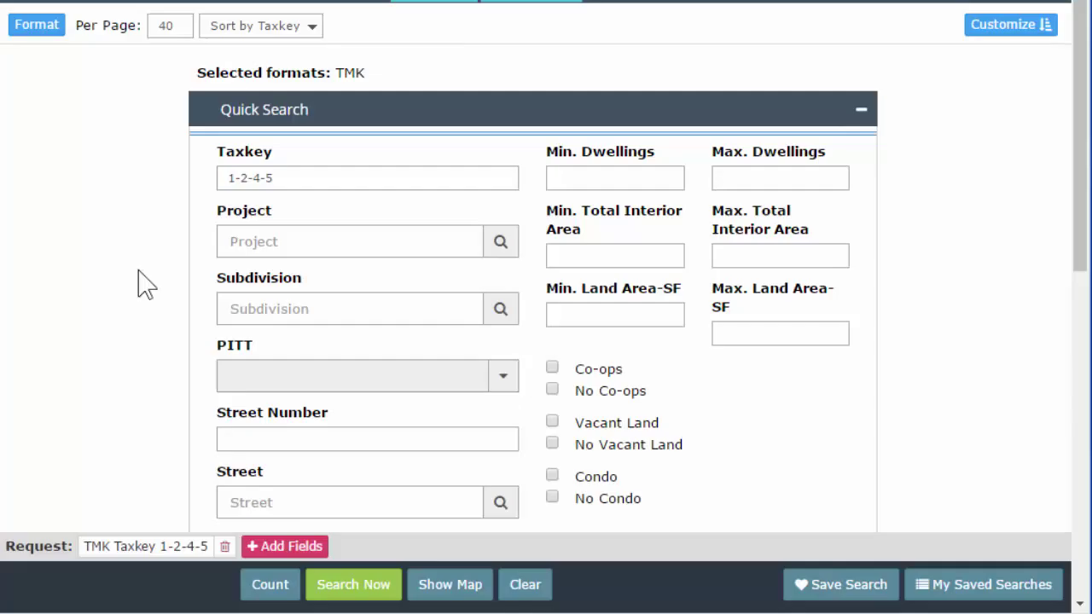
click(281, 585)
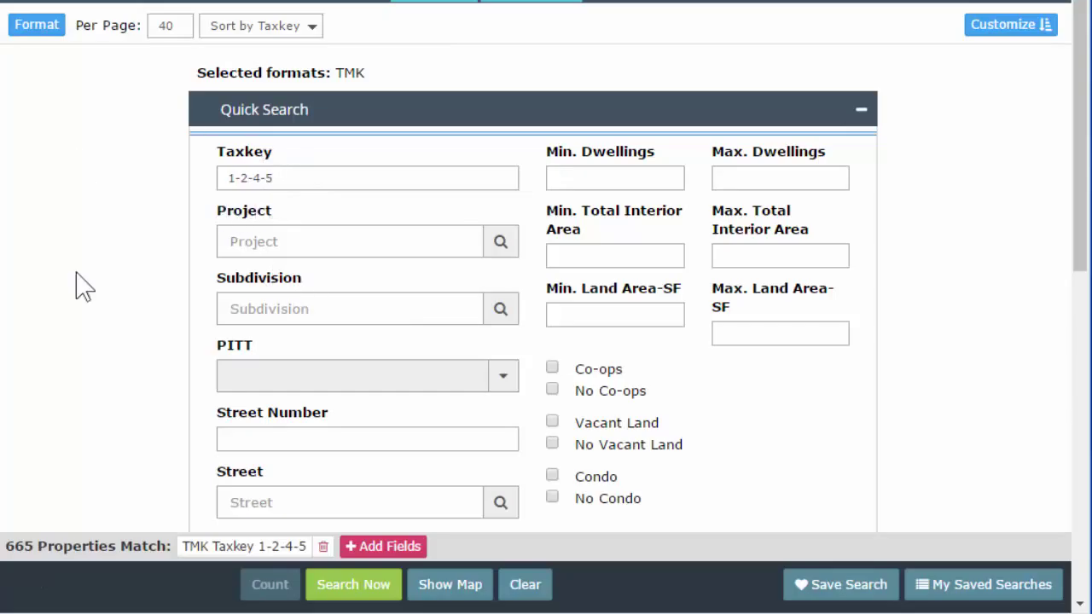
click(298, 183)
click(117, 316)
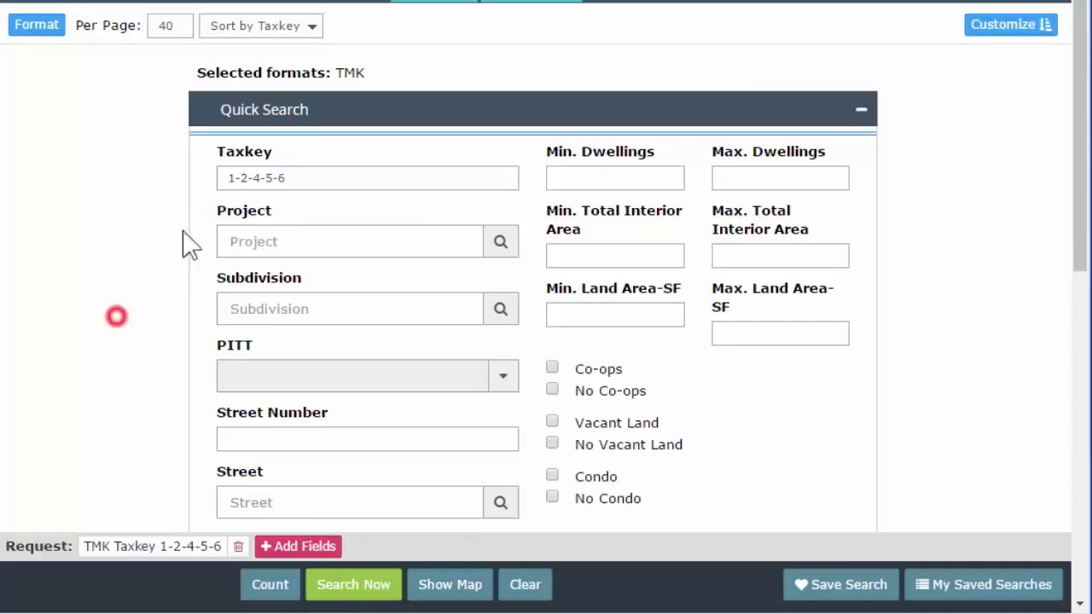
Run the 1-2-4-5-6 search, open its printable page, and cancel the print dialog.
click(356, 587)
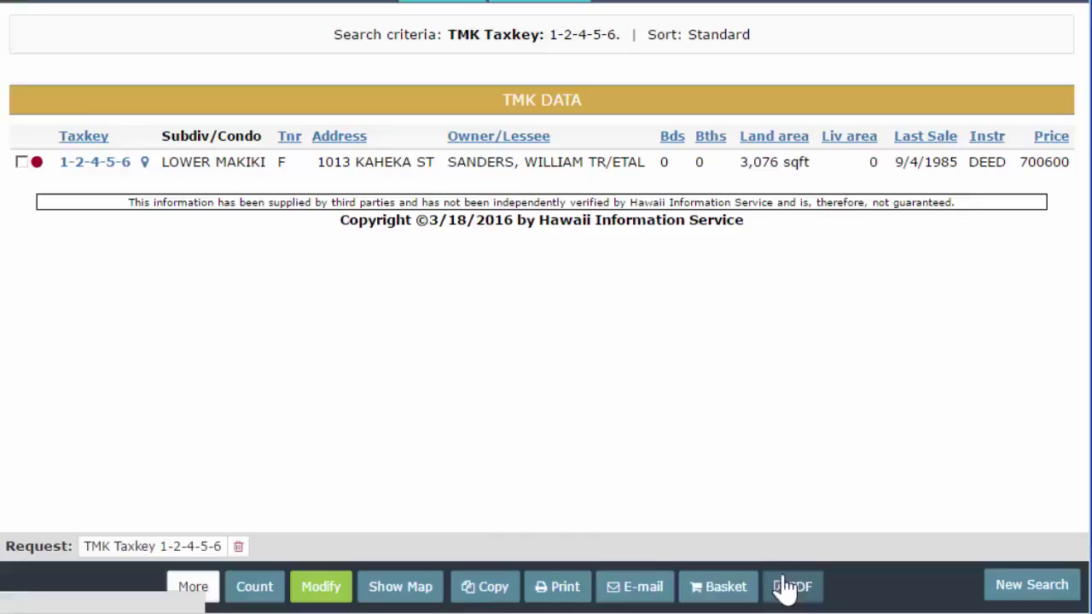
click(559, 588)
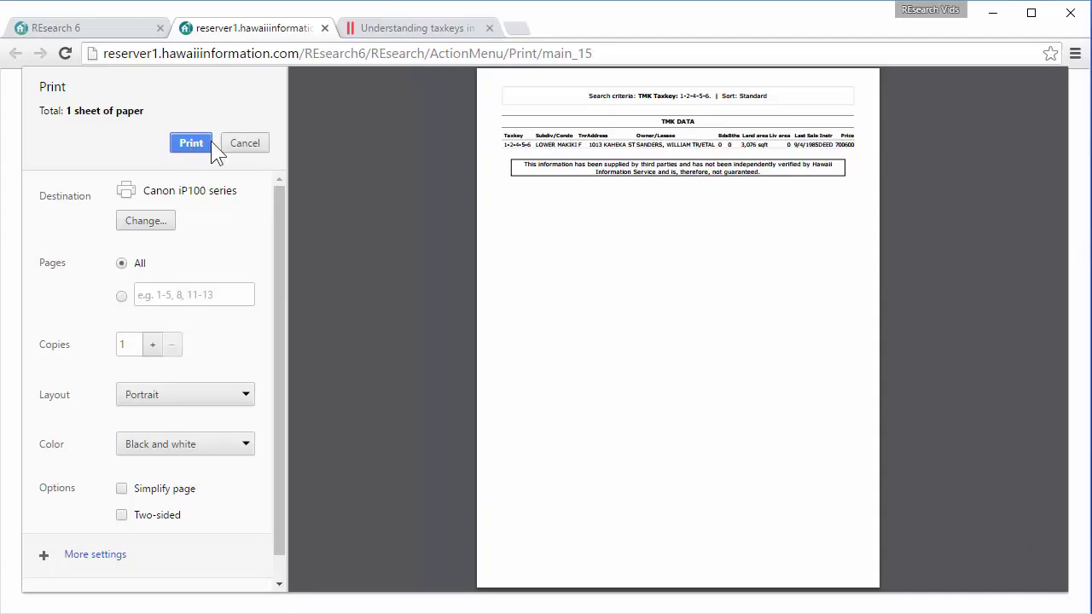
click(244, 142)
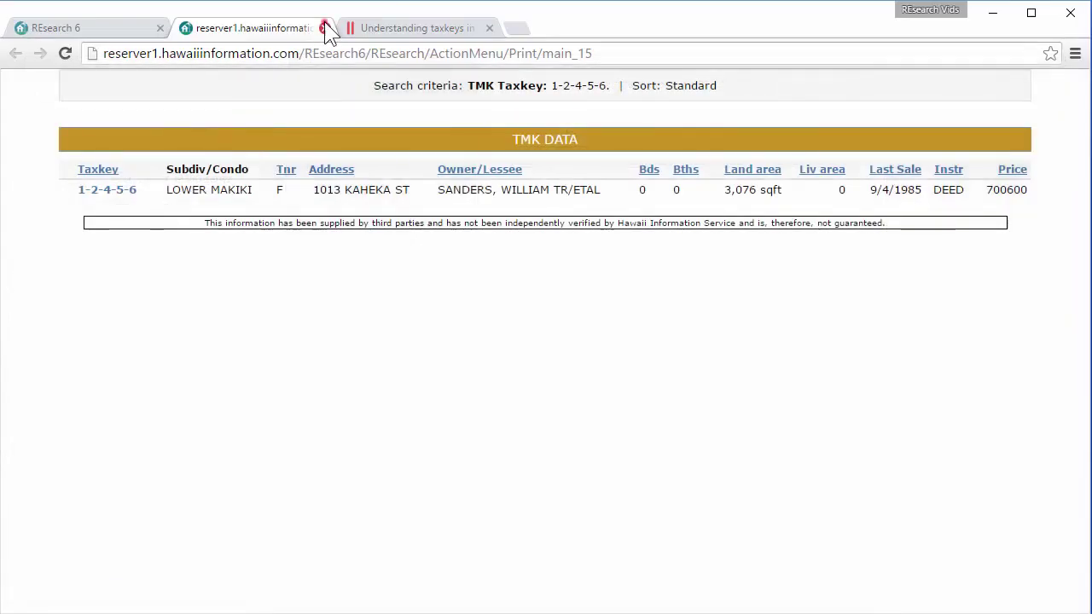
Close the printable tab, then preview printing the results from Chrome's menu and cancel it.
click(324, 28)
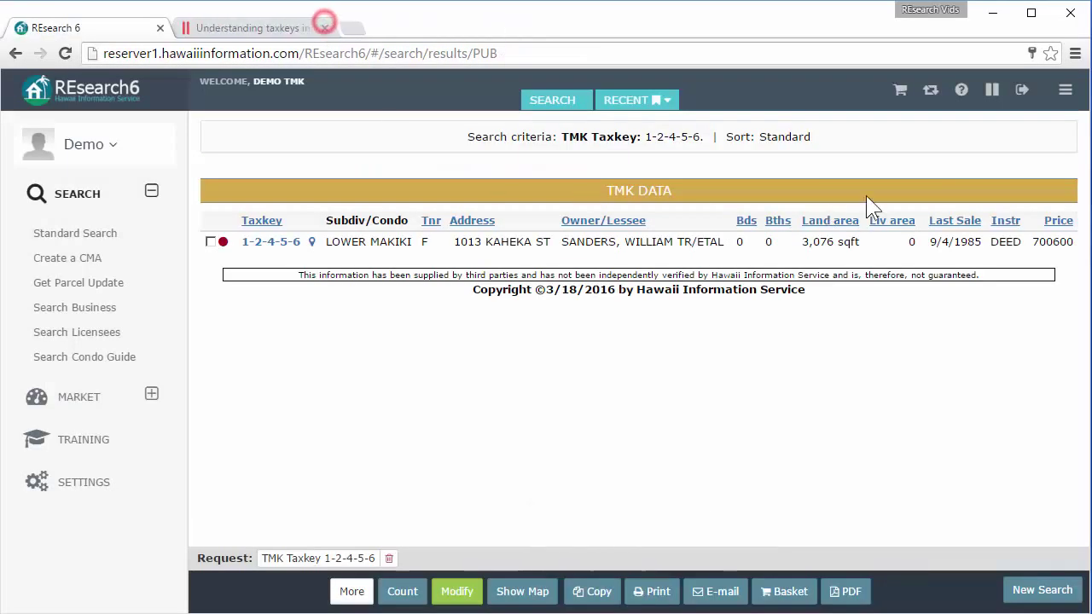
click(1074, 54)
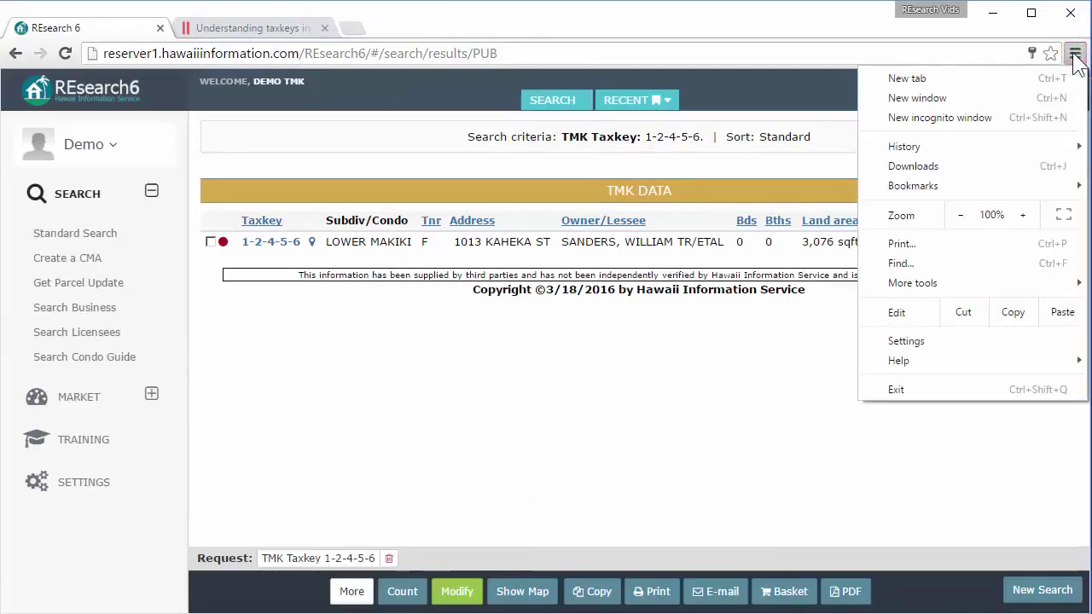
click(907, 242)
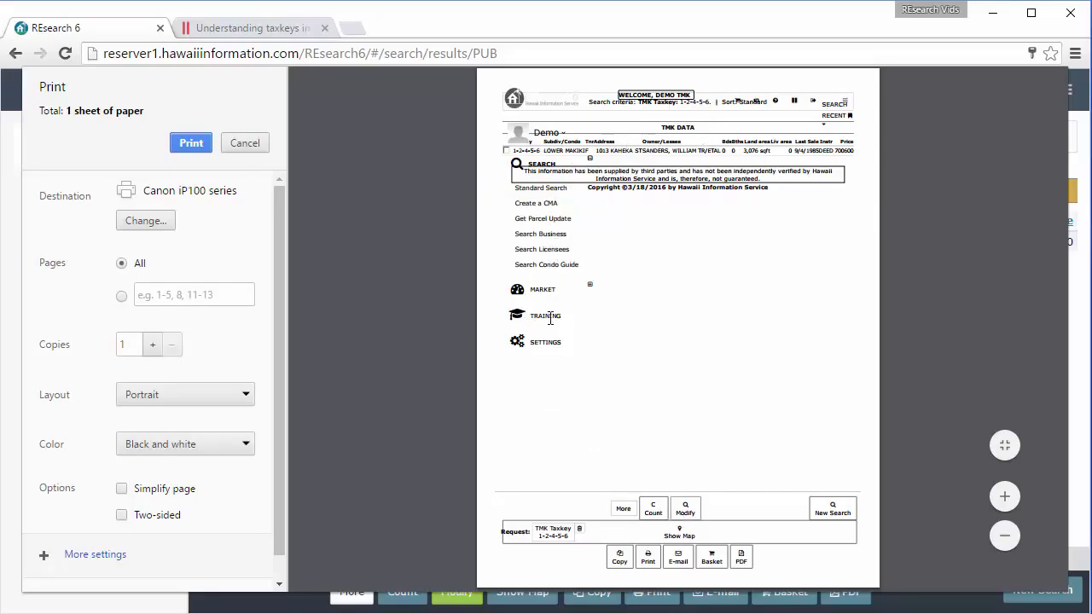
click(245, 143)
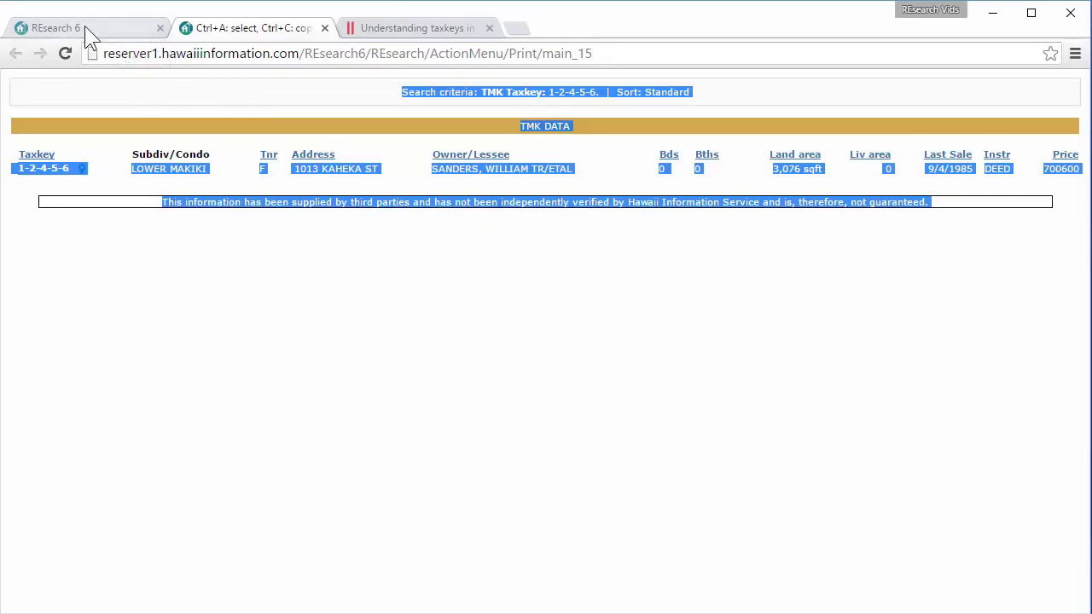
Return to the REsearch 6 tab showing the single TMK Data row for 1-2-4-5-6.
click(85, 28)
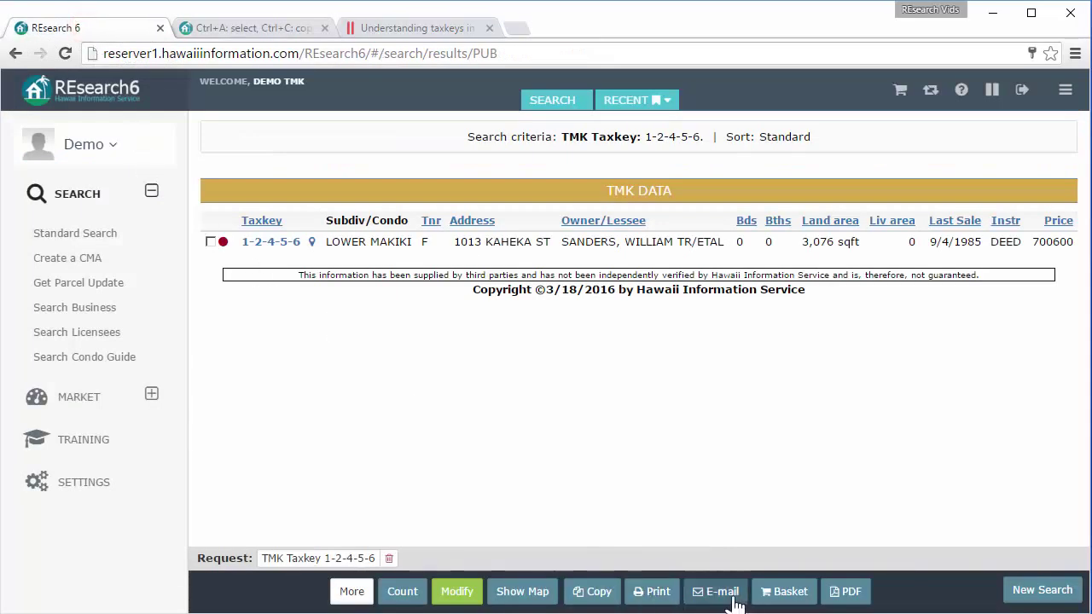
Start e-mailing the whole results page, select the sender fields, then discard the e-mail unsent.
click(705, 591)
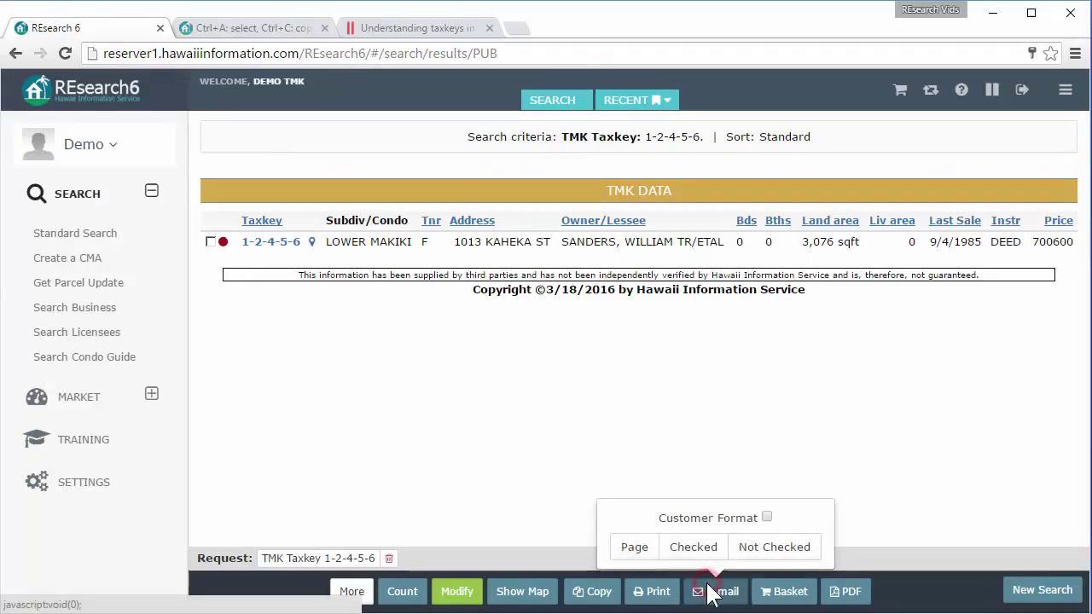
click(635, 555)
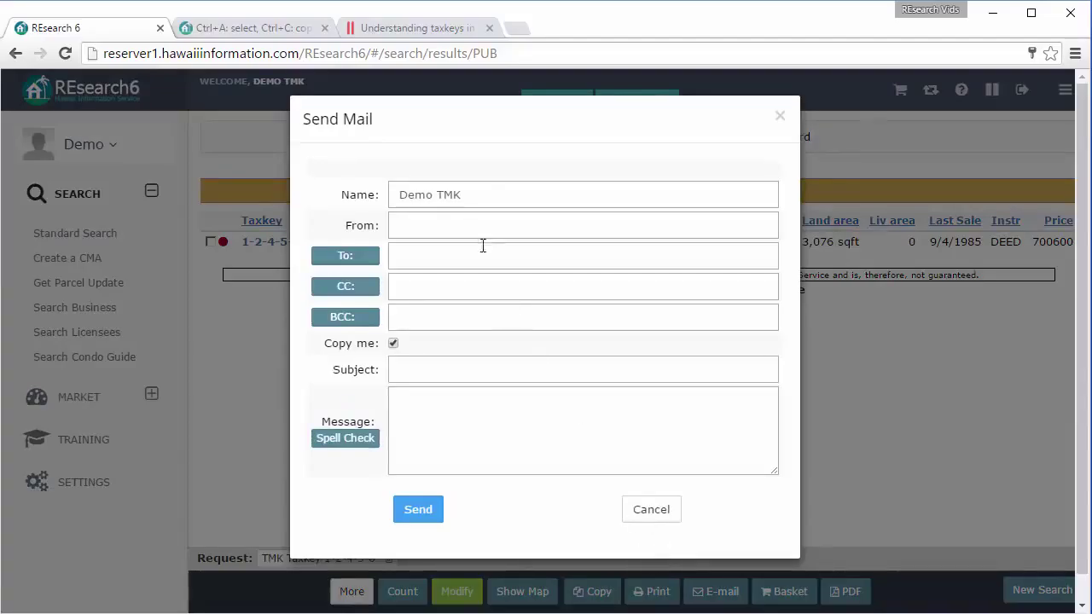
triple_click(477, 192)
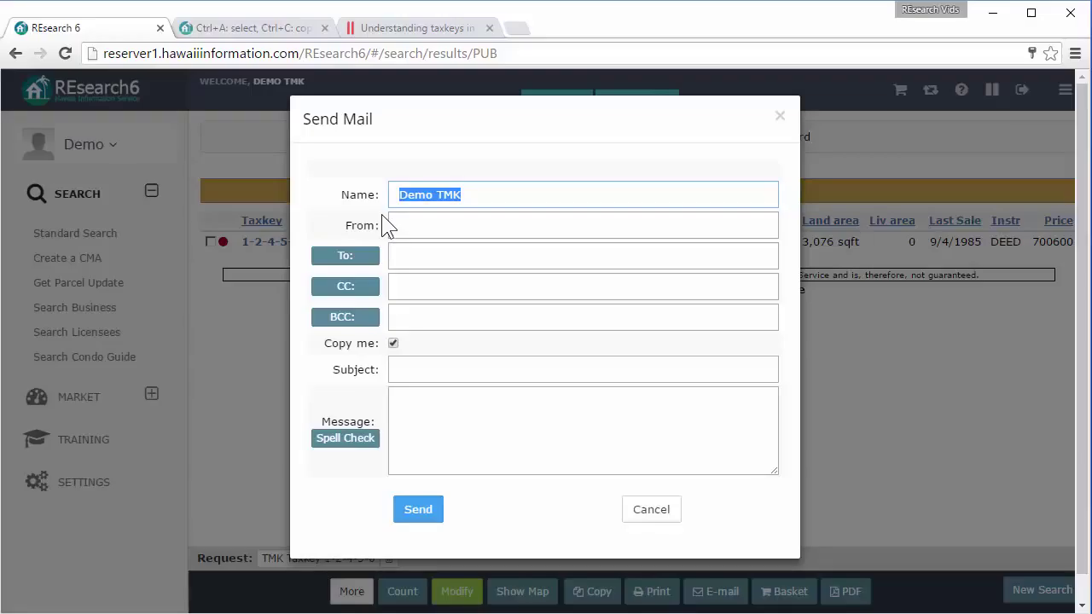
click(423, 225)
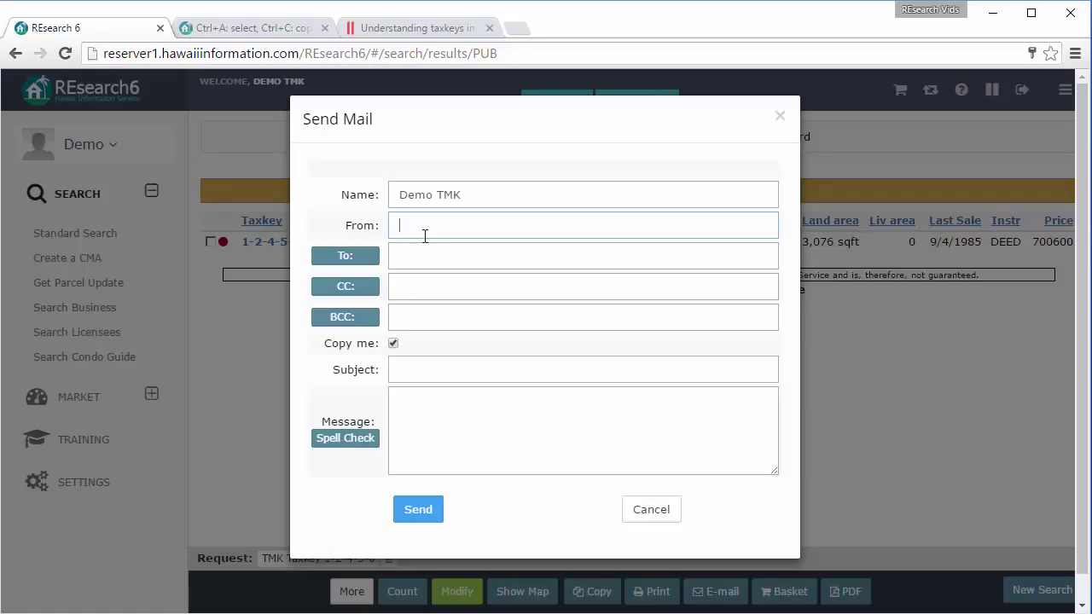
click(662, 509)
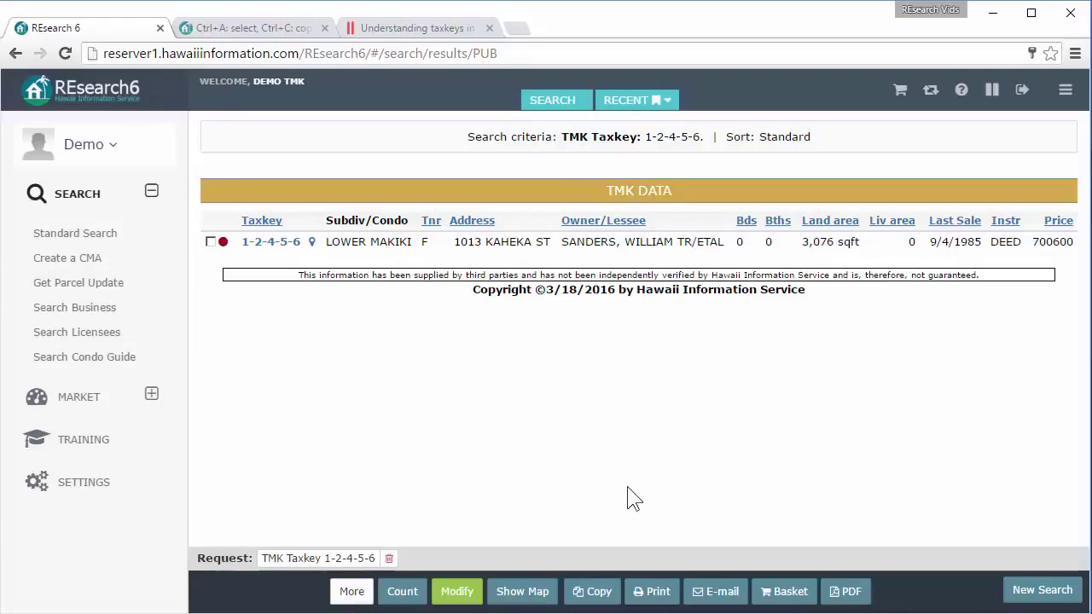
Compare the PDF, Basket and E-mail Page/Checked/Not Checked choices, then return to editing the request.
click(848, 590)
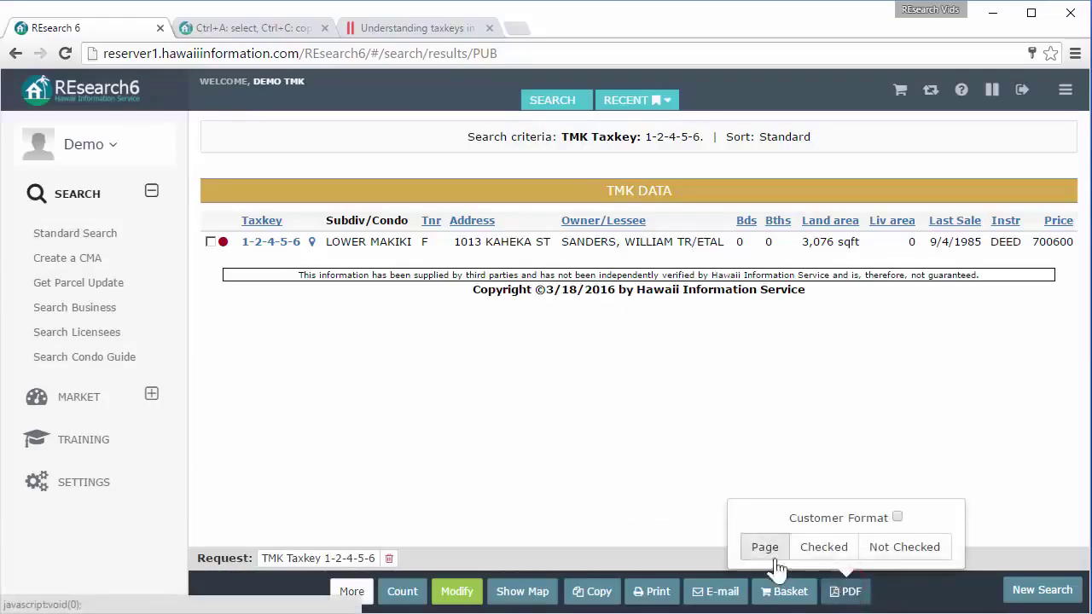
click(785, 592)
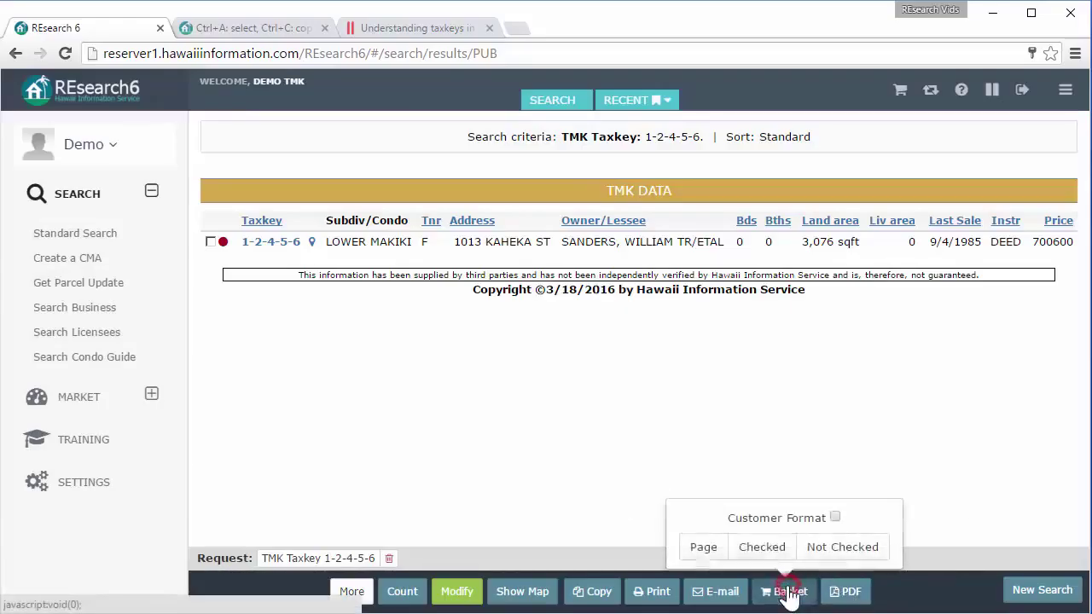
click(718, 591)
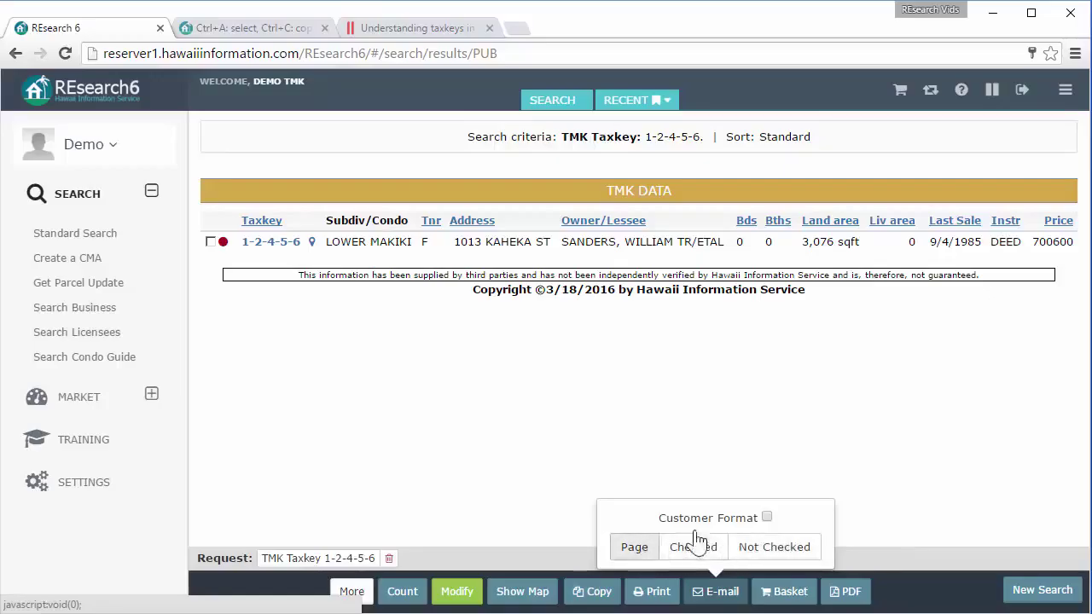
click(625, 416)
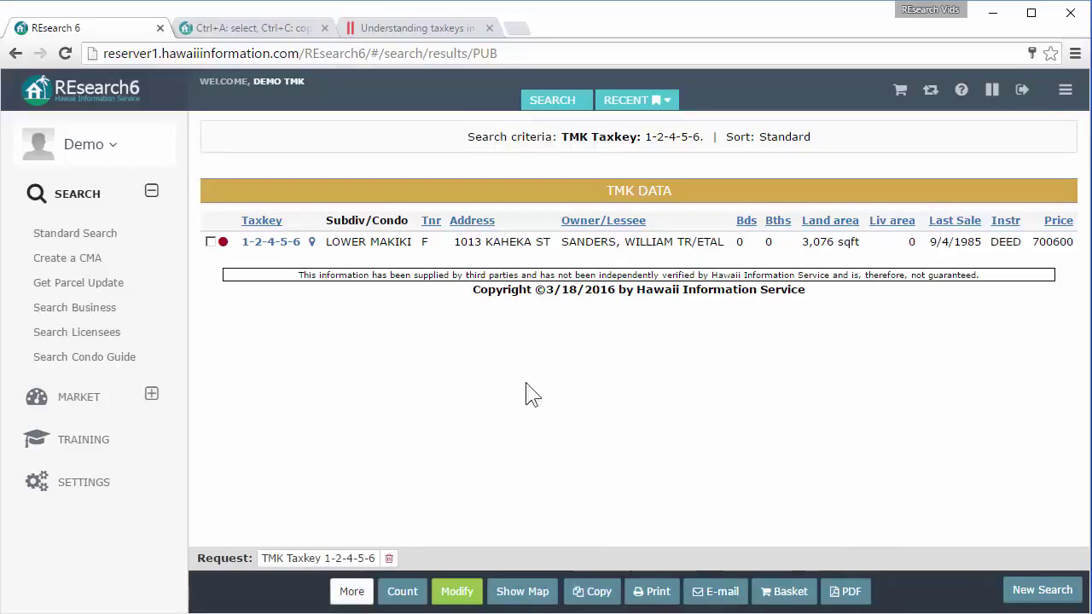
click(458, 592)
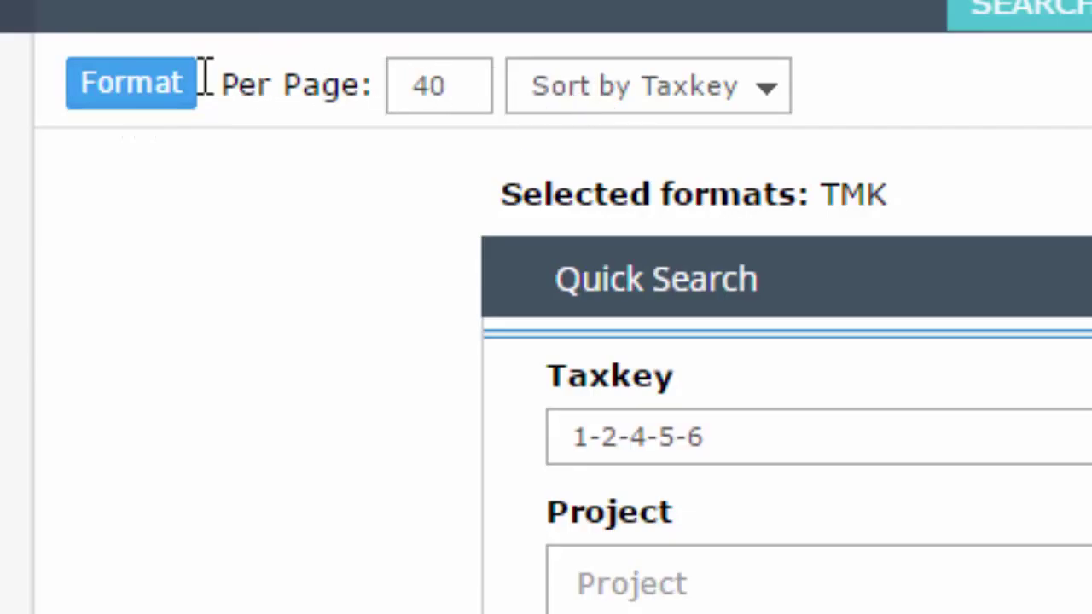
Keep the results sorted by taxkey at 40 per page.
click(736, 82)
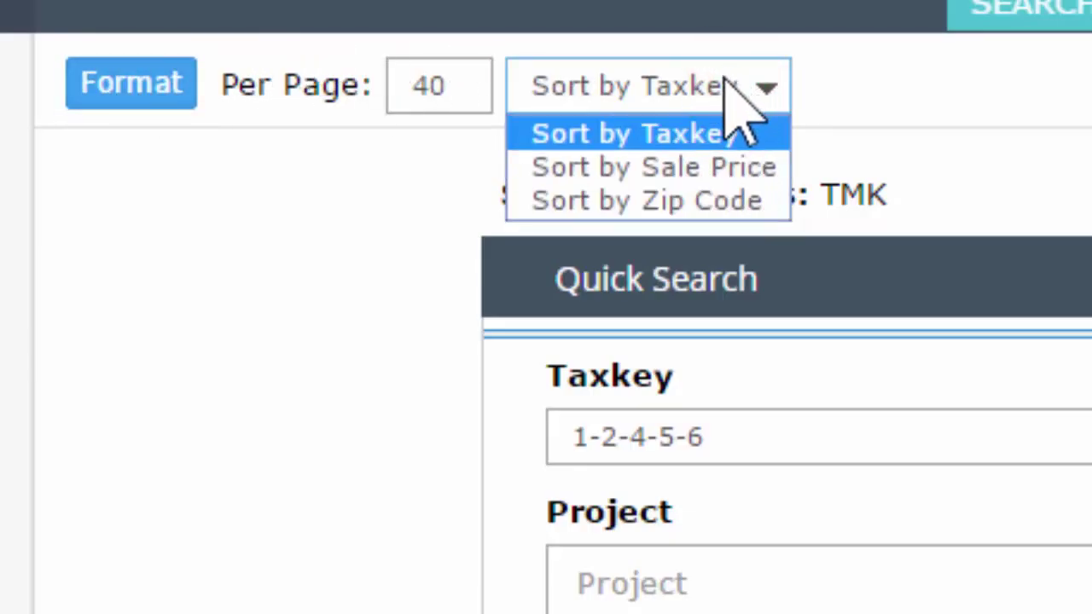
click(707, 75)
drag(418, 87, 463, 85)
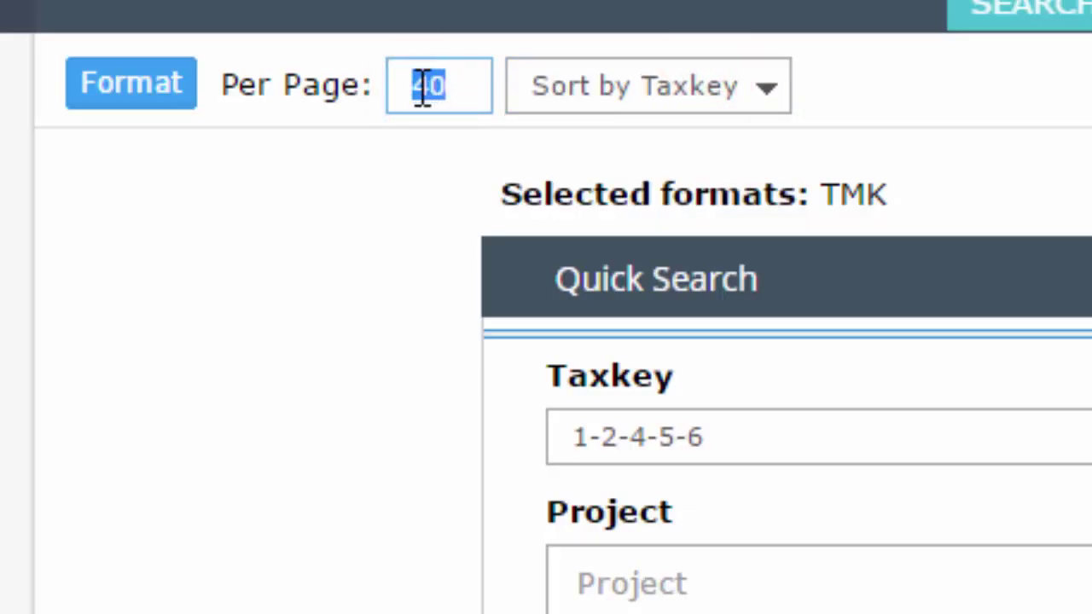
click(260, 81)
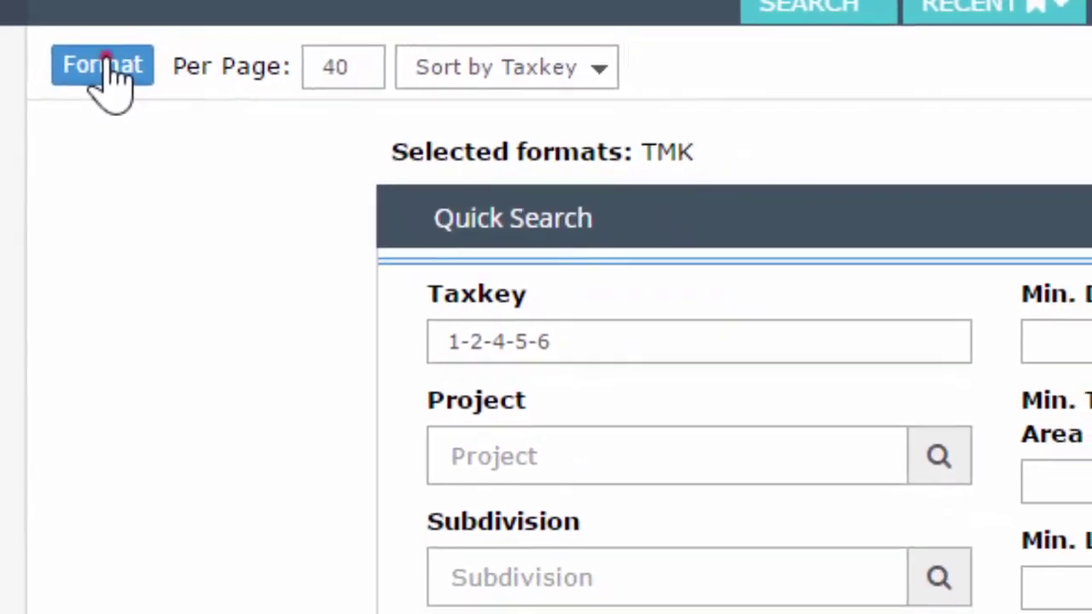
Make TMK Short the only result format and rerun the 1-2-4-5-6 search.
click(115, 75)
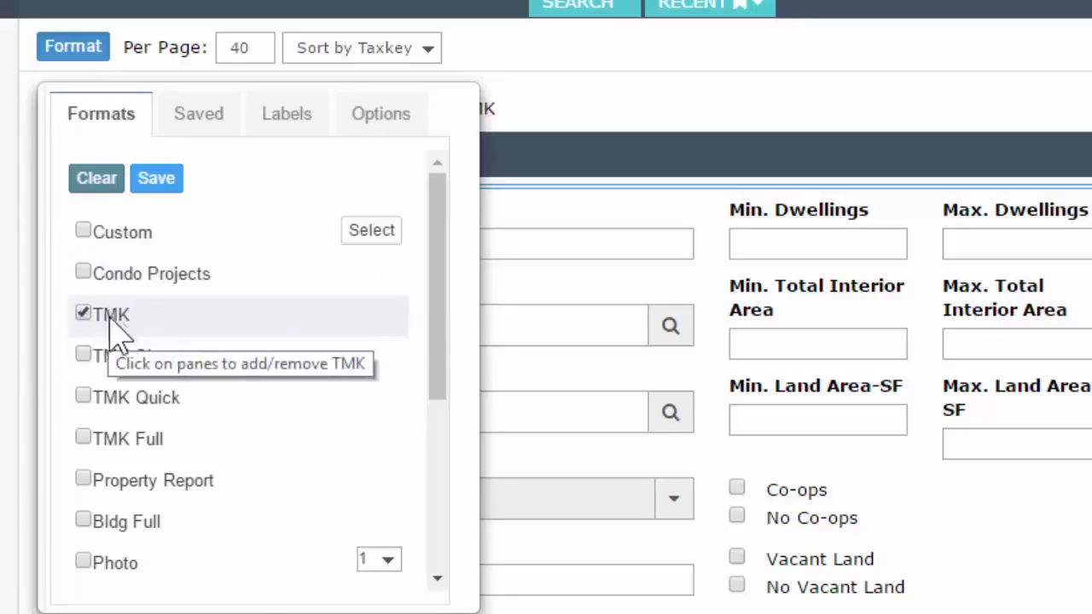
click(83, 397)
click(83, 313)
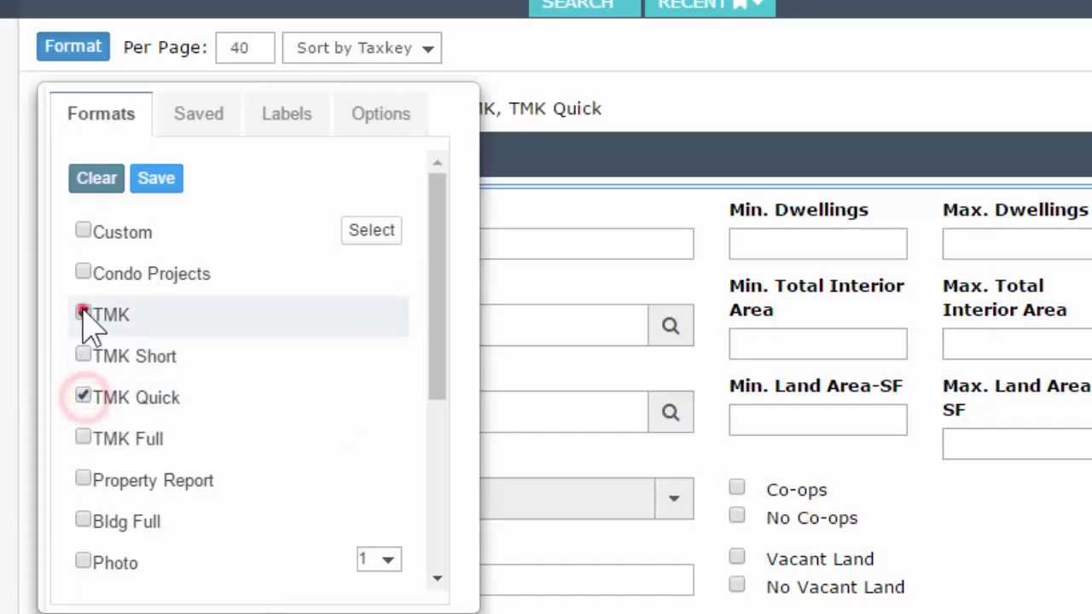
click(83, 355)
click(82, 397)
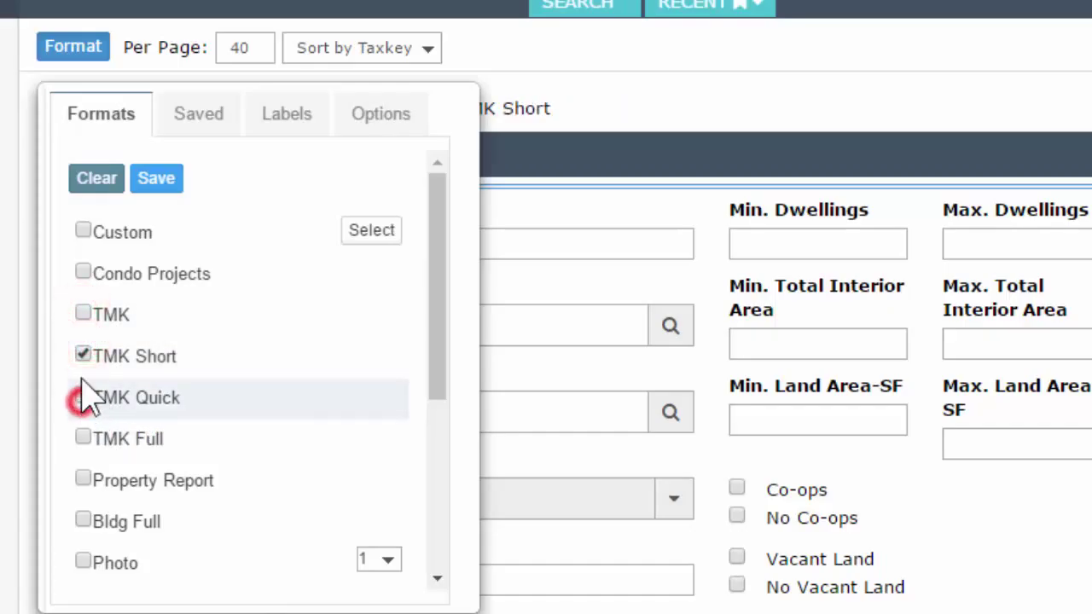
click(198, 607)
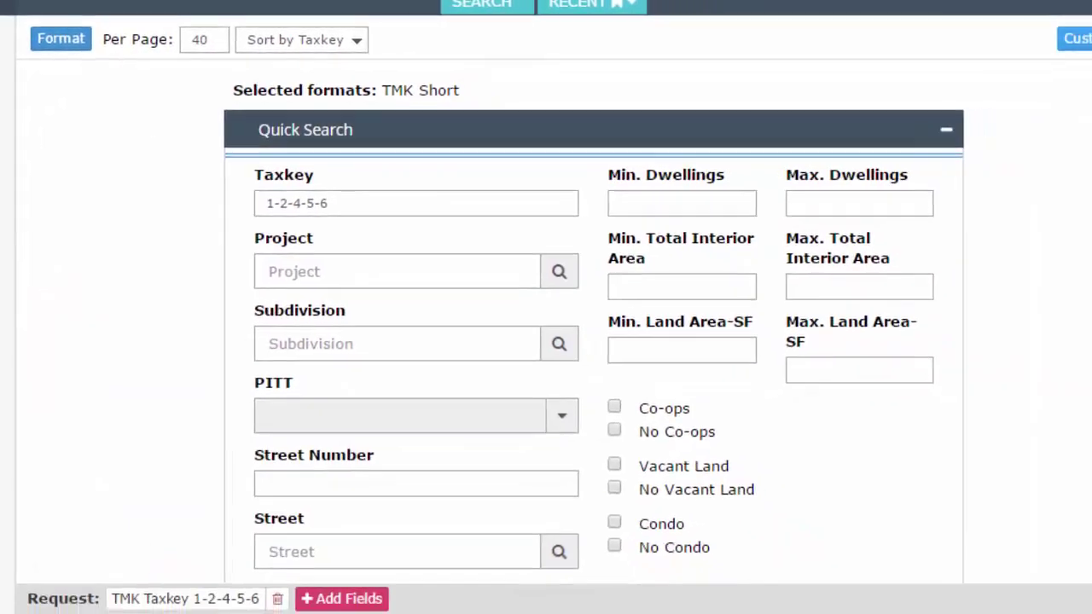
click(370, 588)
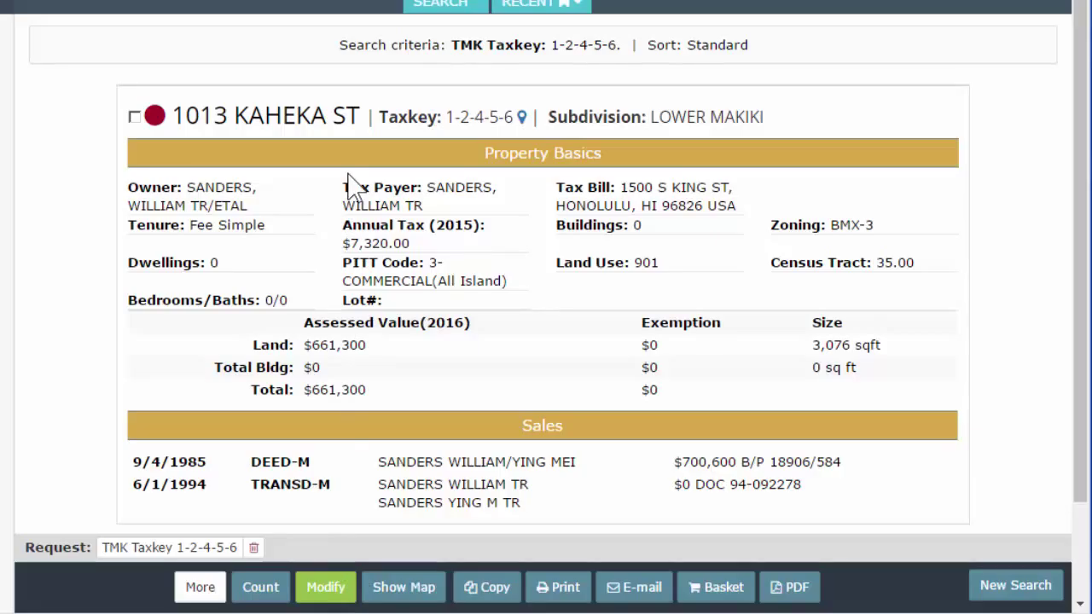
scroll(427, 324, down, 1)
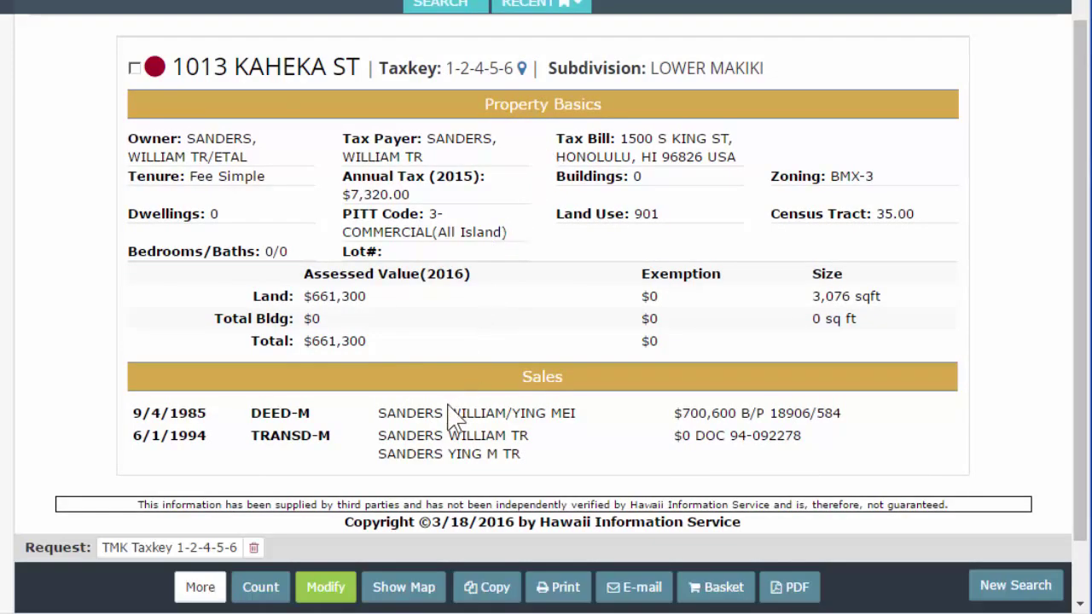
click(322, 587)
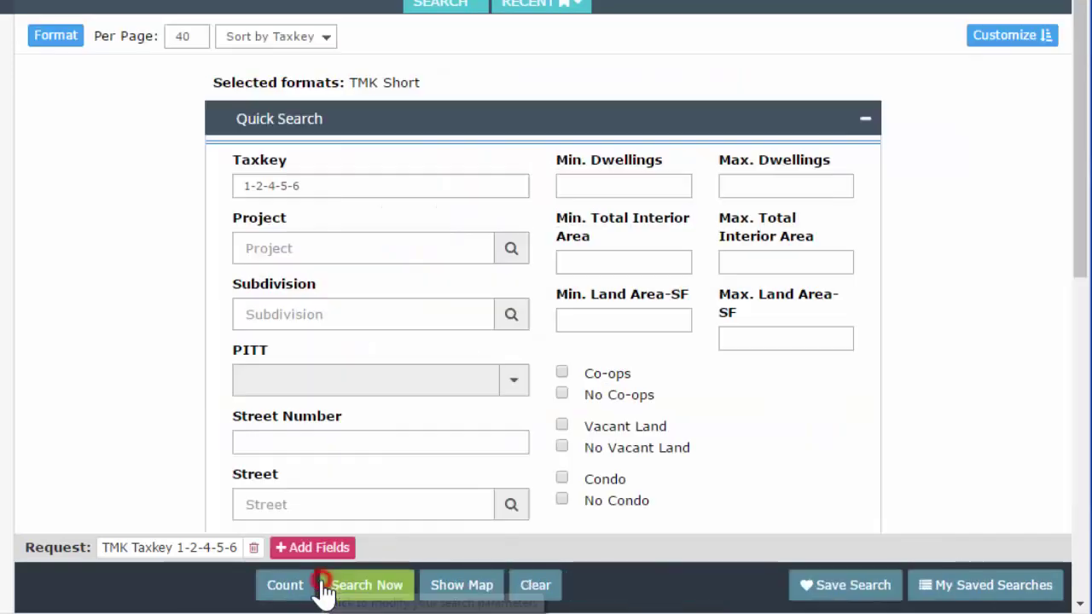
Check DPP in the Formats list alongside TMK Short and rerun the 1-2-4-5-6 search.
click(67, 43)
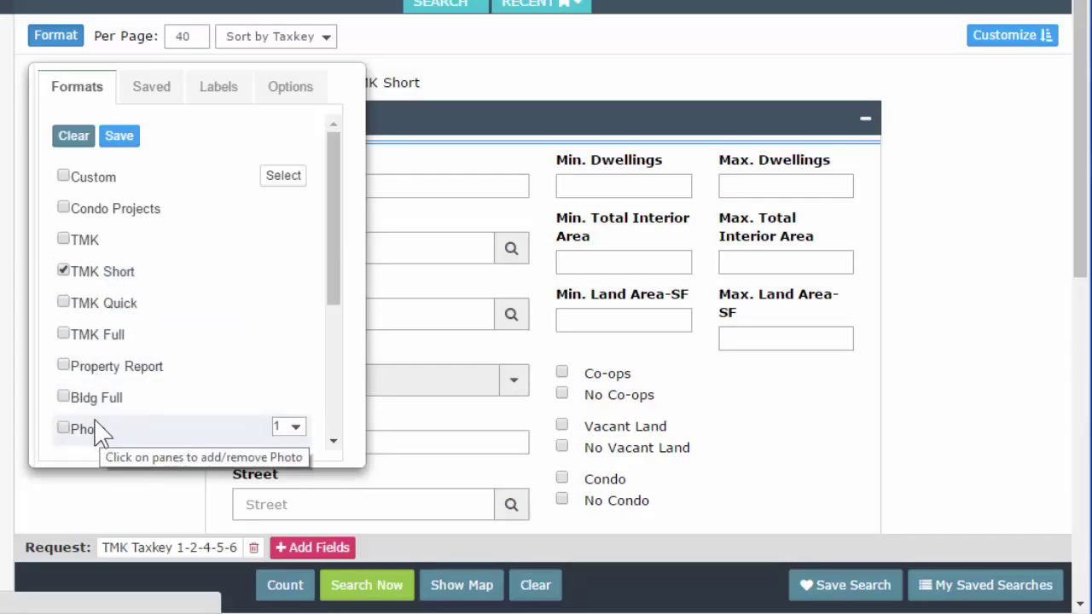
scroll(79, 411, down, 1)
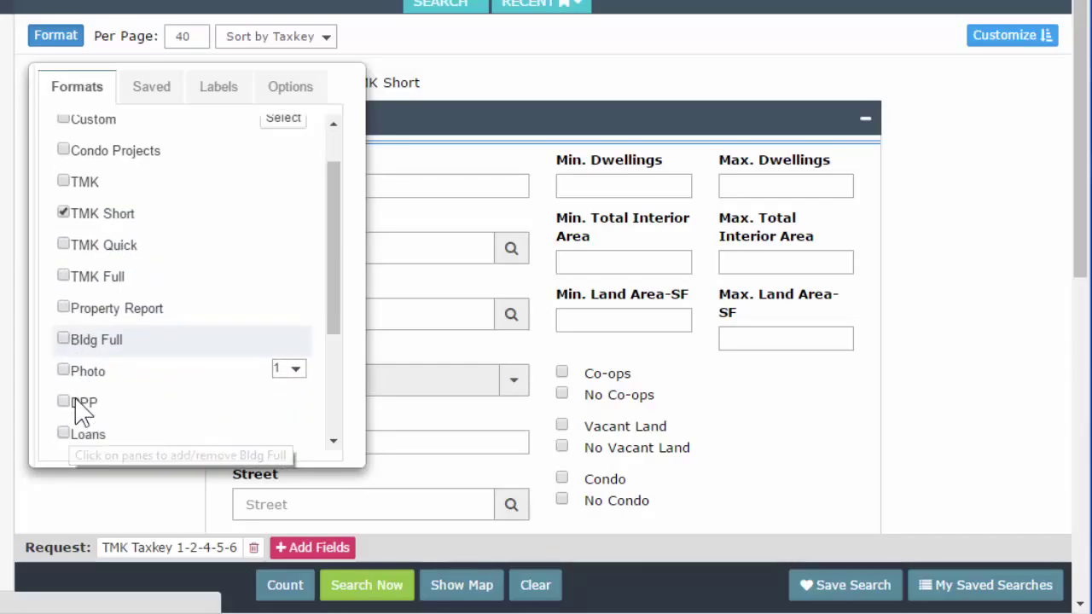
click(80, 395)
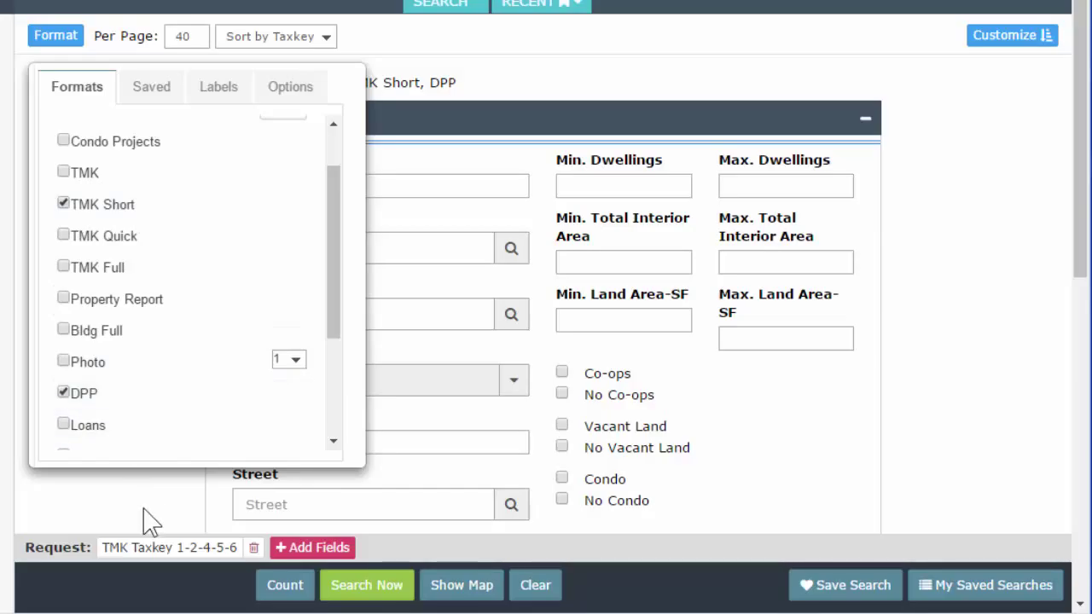
click(142, 500)
click(373, 580)
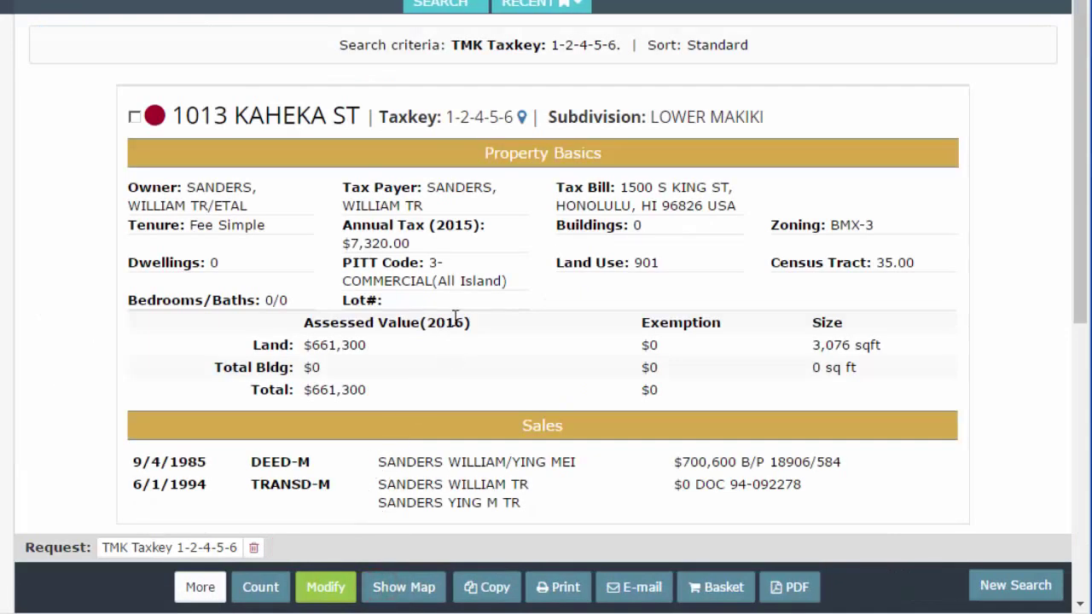
scroll(420, 271, down, 3)
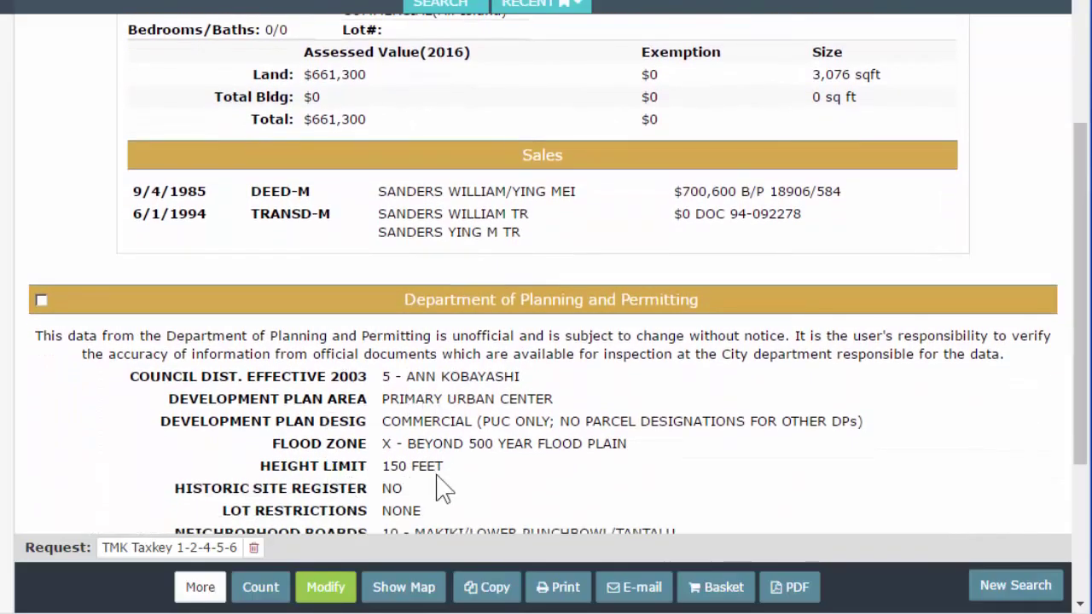
scroll(467, 415, down, 1)
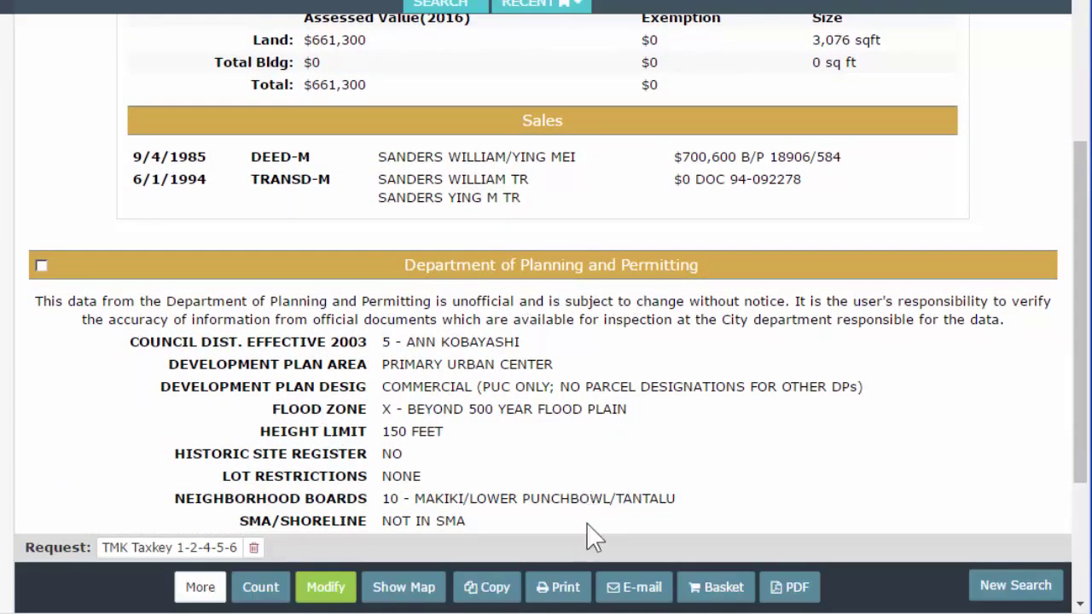
click(555, 587)
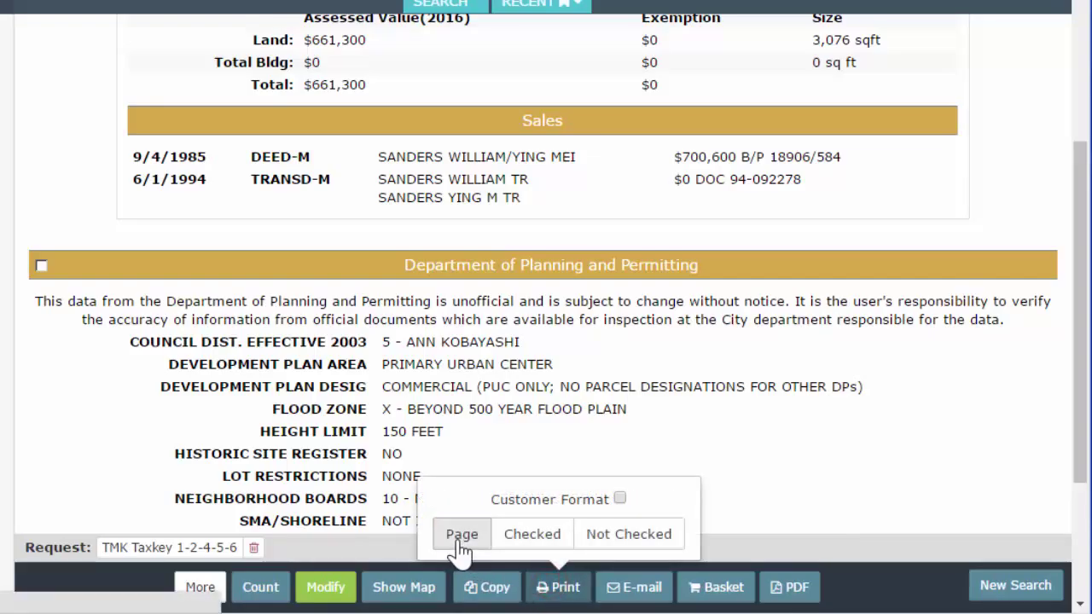
click(462, 534)
scroll(463, 307, up, 4)
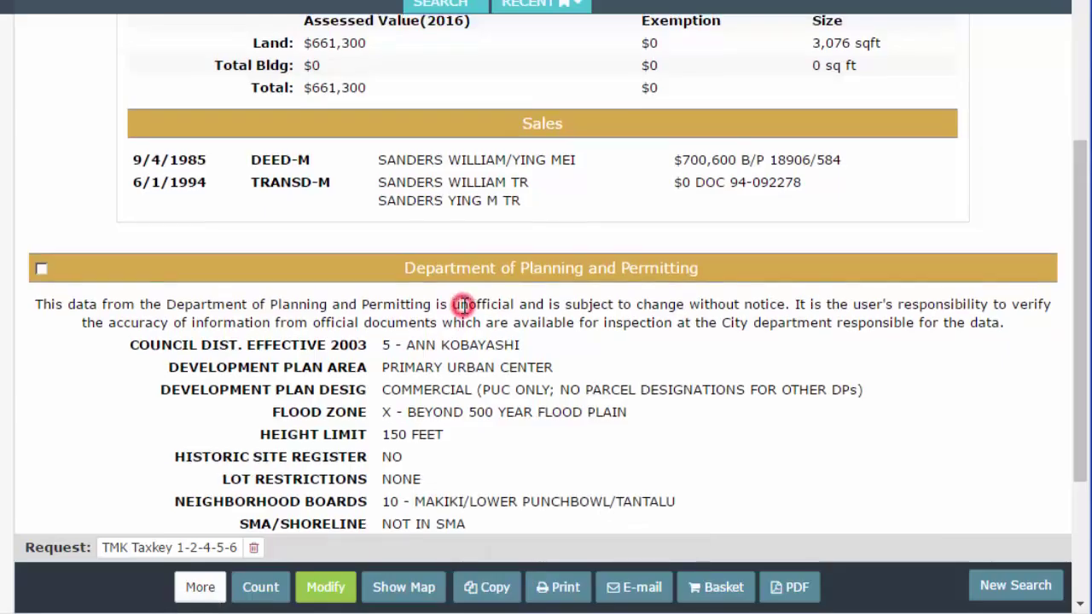
click(329, 588)
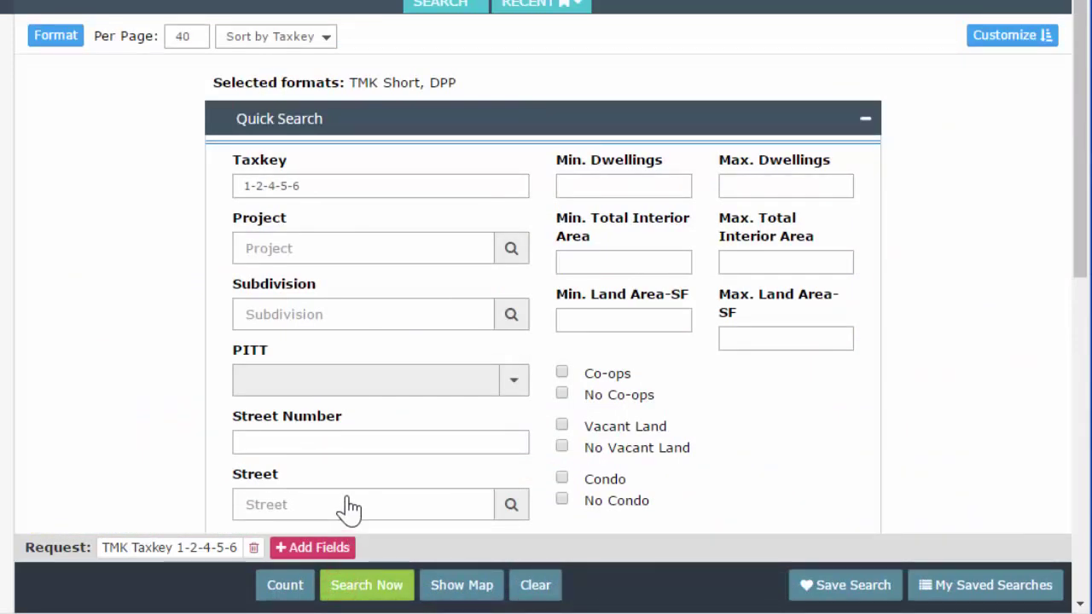